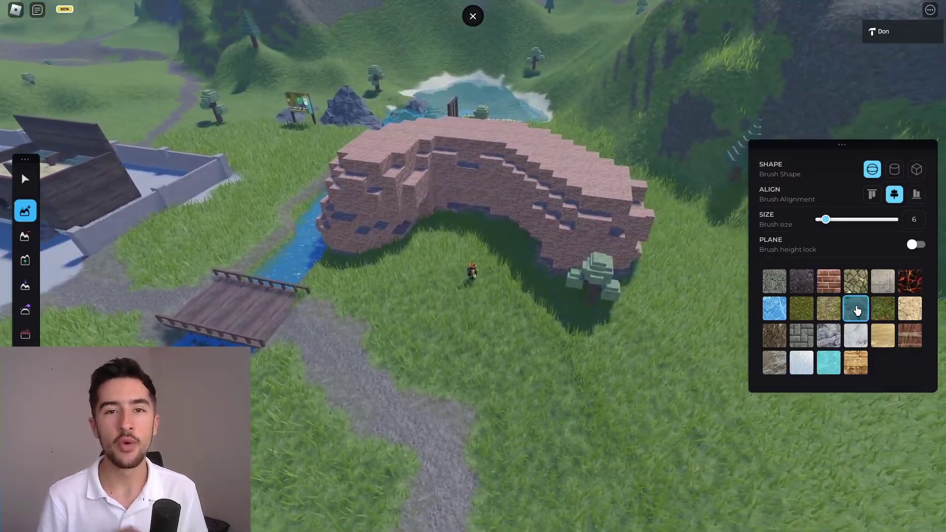
Paint snow beside the brick arch and set the Brick terrain colour to purple #6531e9
mouse_move(637, 217)
left_mouse_down()
mouse_move(629, 373)
mouse_move(666, 211)
left_mouse_up()
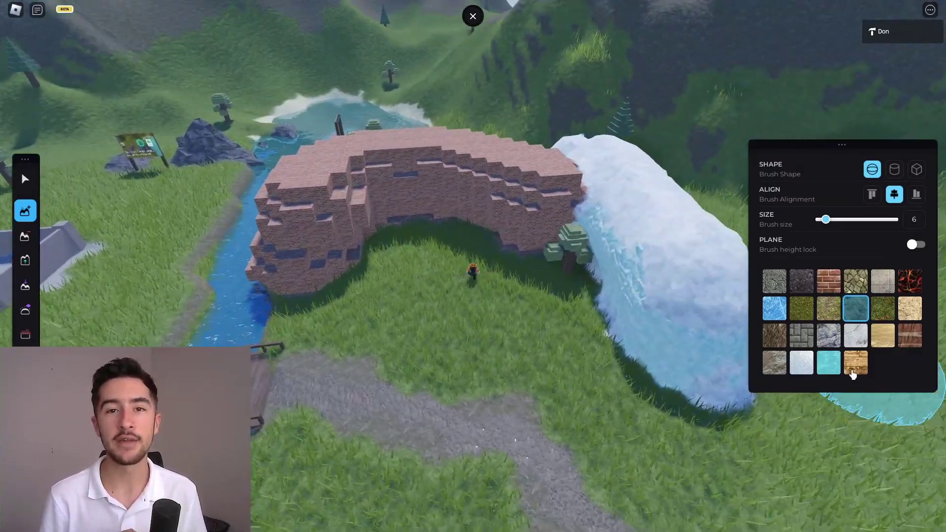
left_click(829, 363)
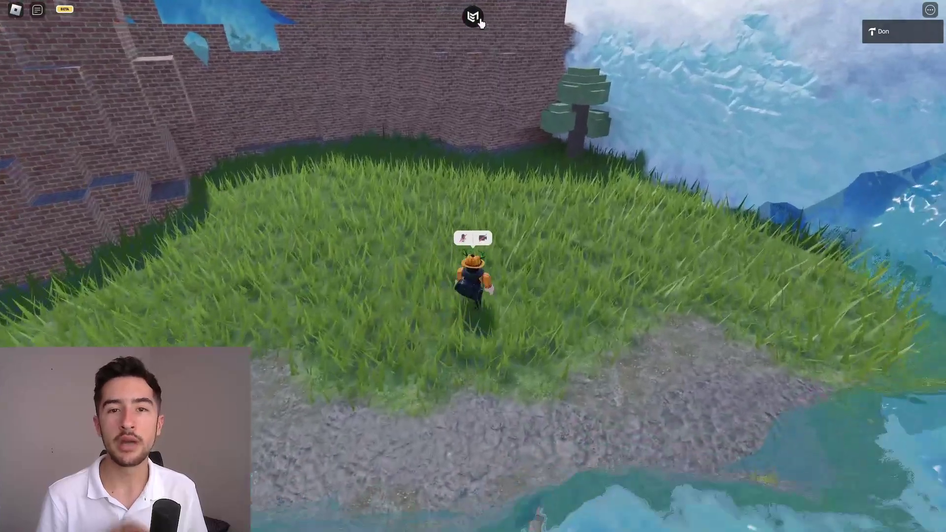
left_click(473, 16)
left_click(545, 268)
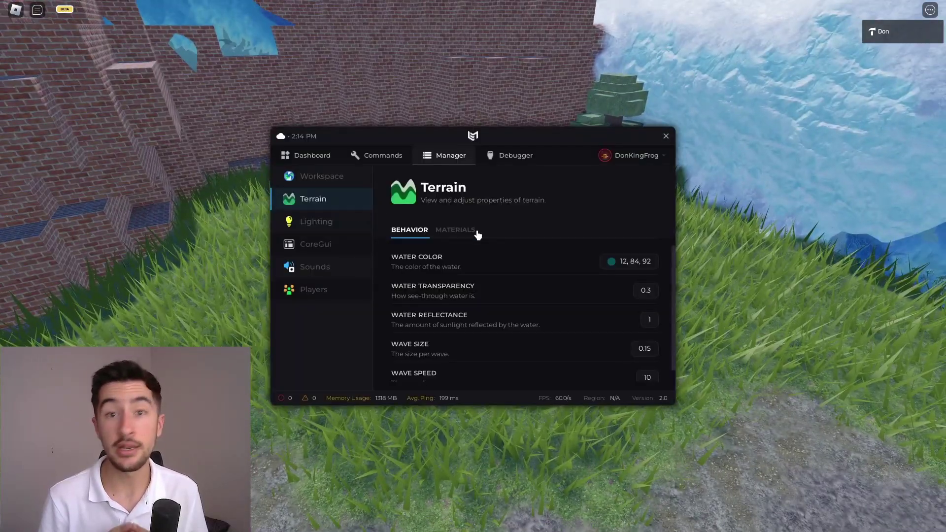
left_click(476, 231)
left_click(429, 318)
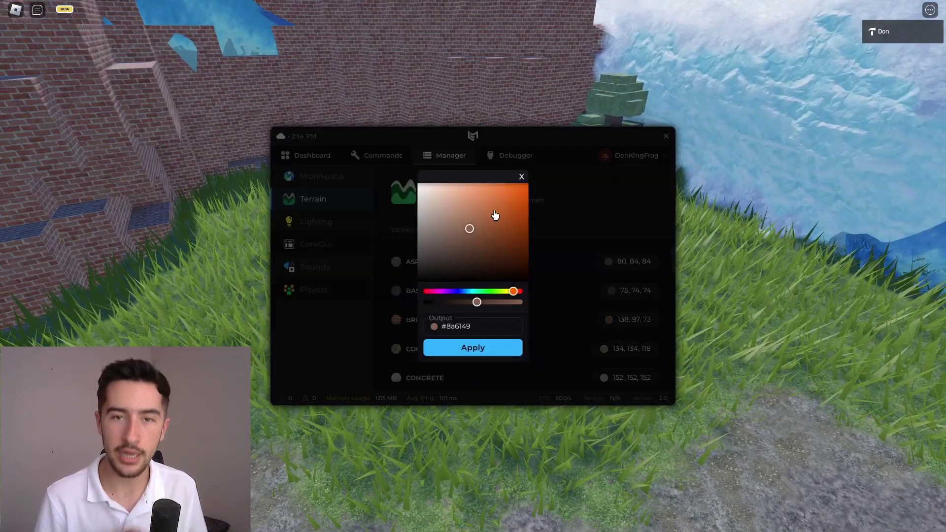
left_click(505, 192)
left_click_drag(514, 291, 453, 291)
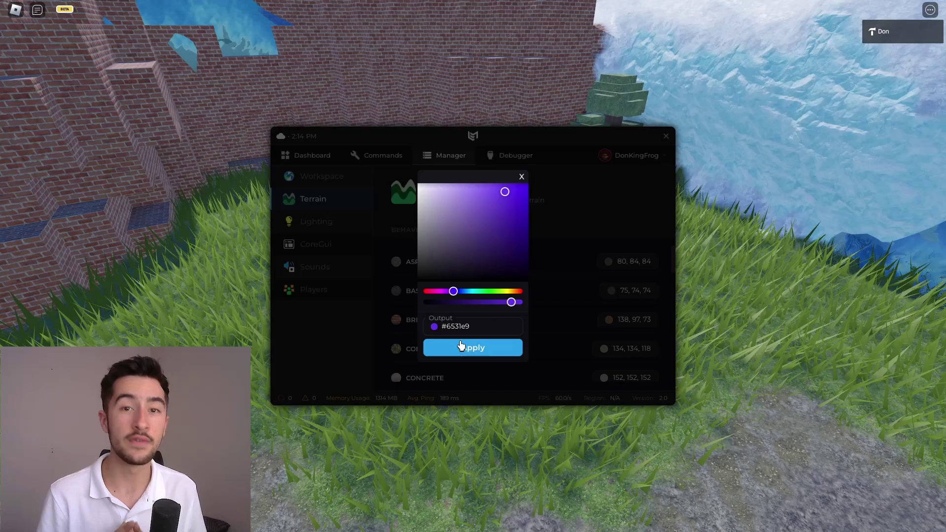
left_click(460, 347)
Set the Water Color to cyan and raise Water Transparency from 0.3 to 1
scroll(551, 314, "down", 4)
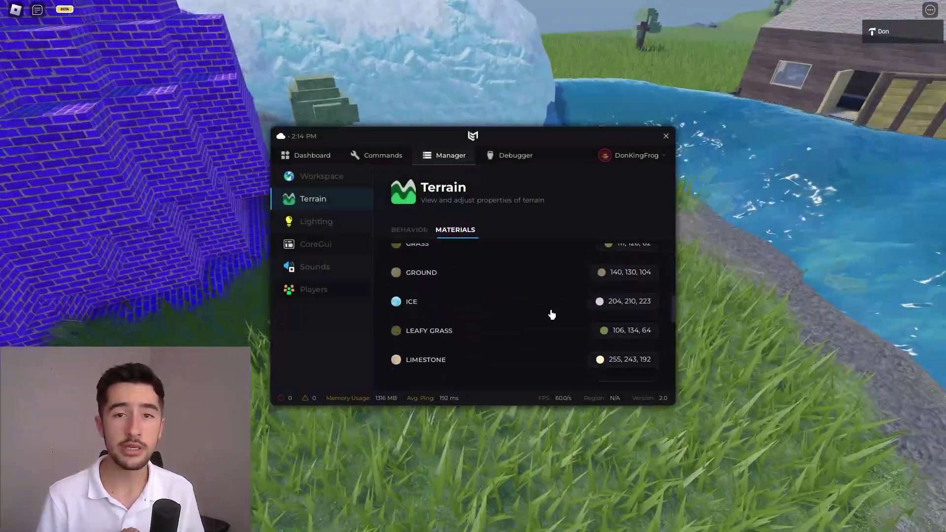
left_click(409, 230)
left_click(557, 267)
left_click(478, 347)
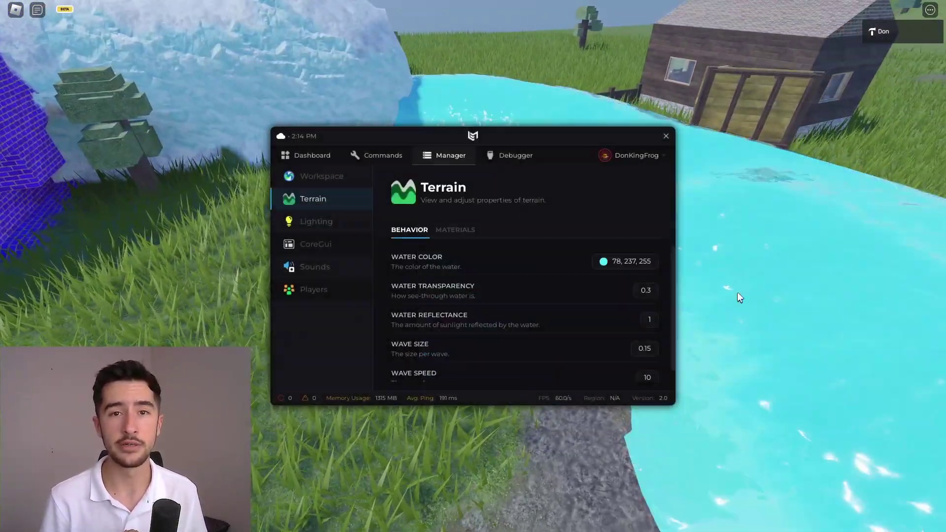
left_click(646, 290)
left_click_drag(442, 257, 540, 257)
left_click(528, 285)
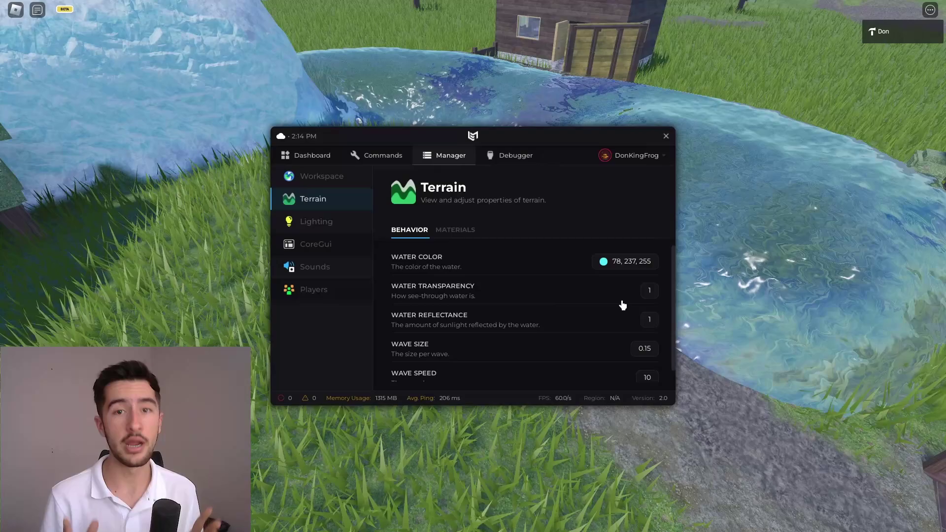
left_click(650, 320)
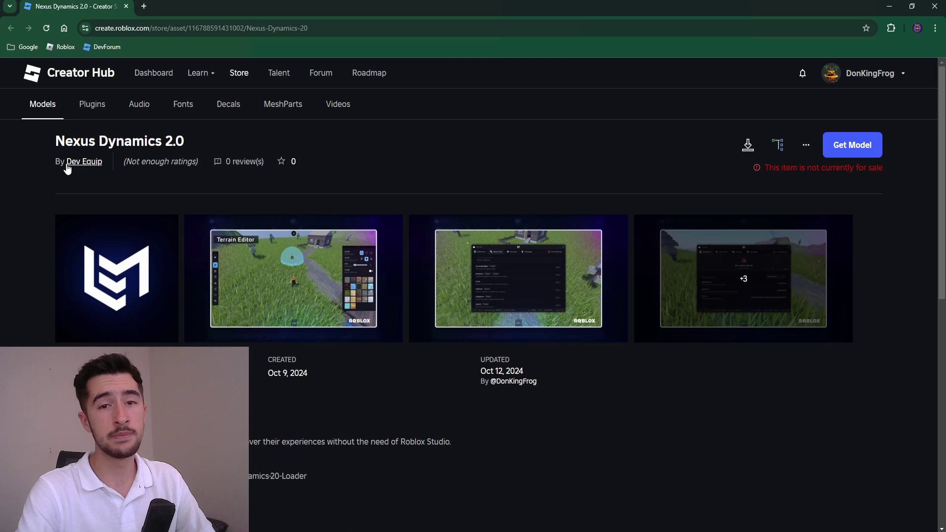
Try Get Model on Dev Equip's Nexus Dynamics 2.0 page and dismiss the purchase-failed notice
left_click_drag(67, 168, 104, 165)
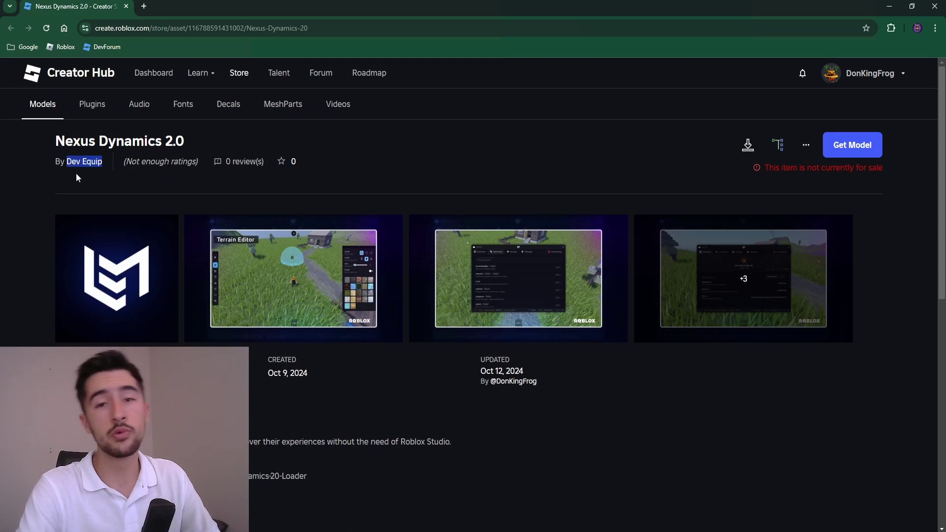
scroll(223, 237, "down", 5)
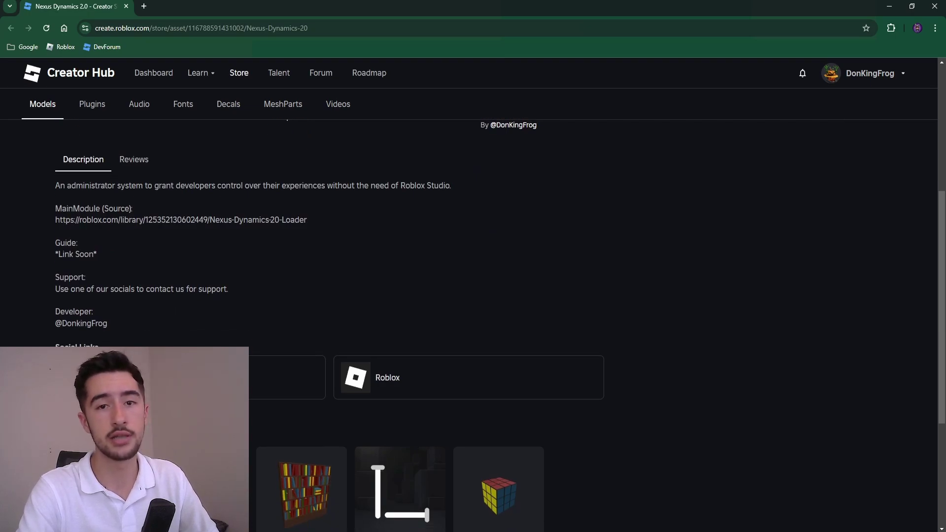
scroll(448, 282, "up", 5)
left_click(852, 146)
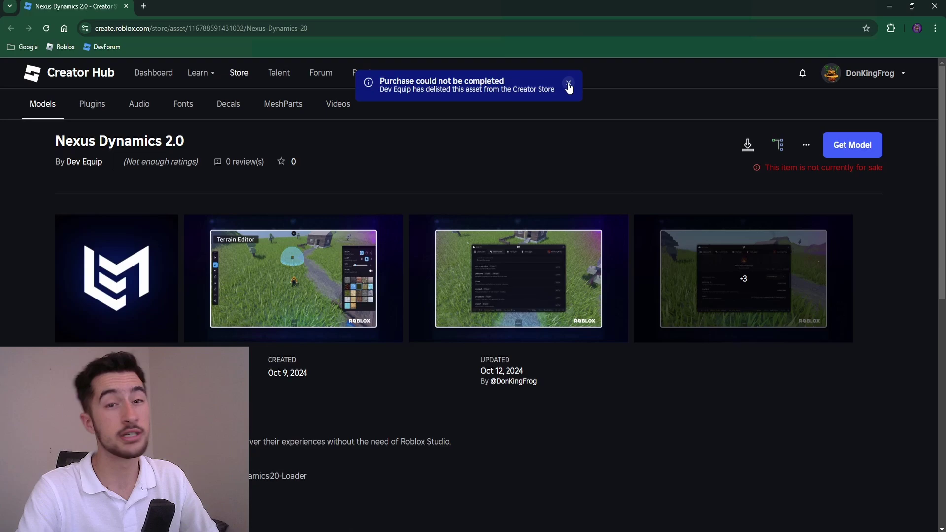
left_click(568, 84)
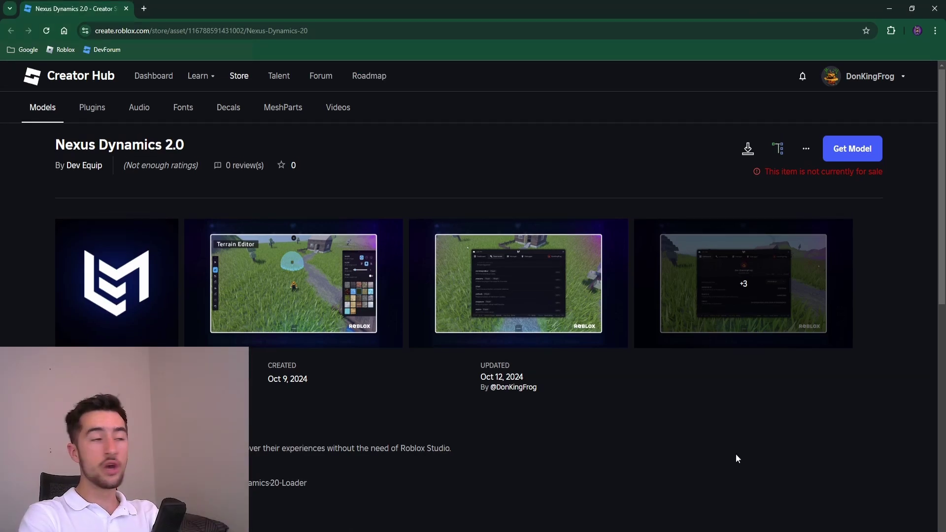
Launch Roblox Studio and open the Dev Equip • Testing place from recent experiences
key("super")
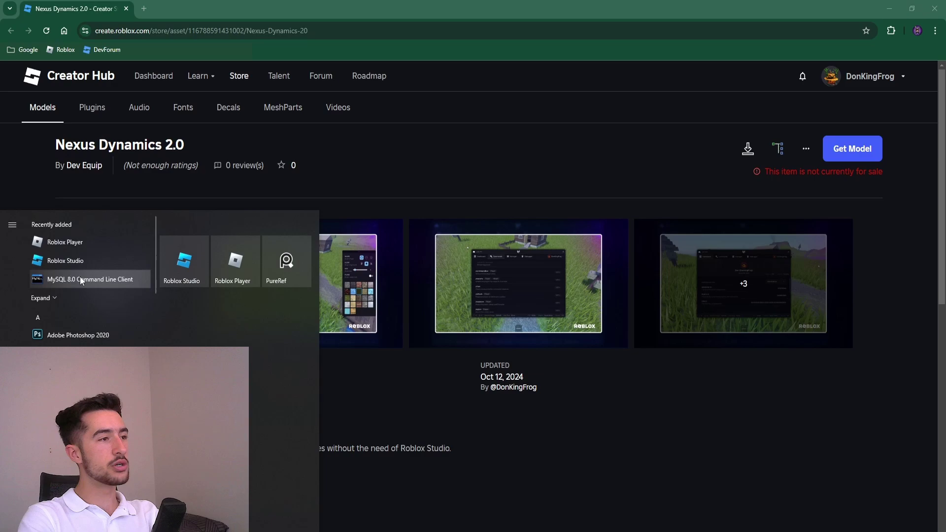
left_click(184, 265)
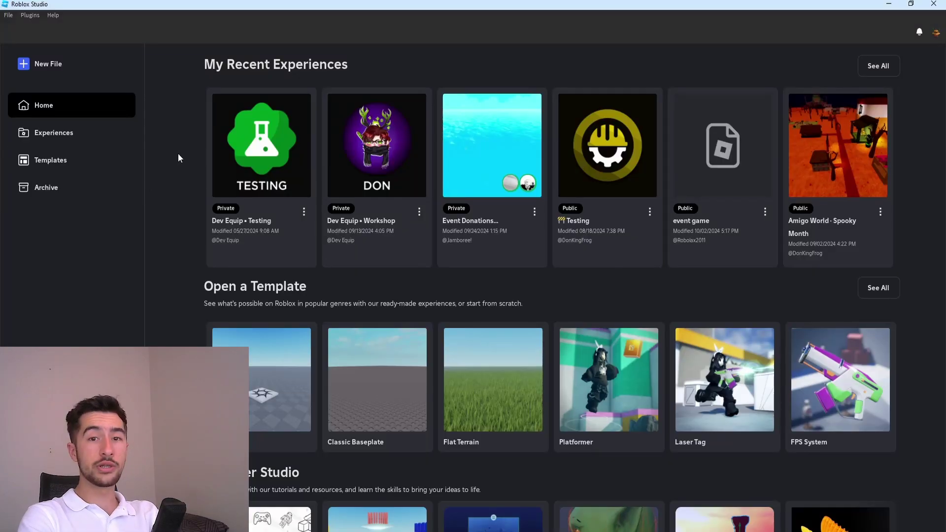
left_click(276, 146)
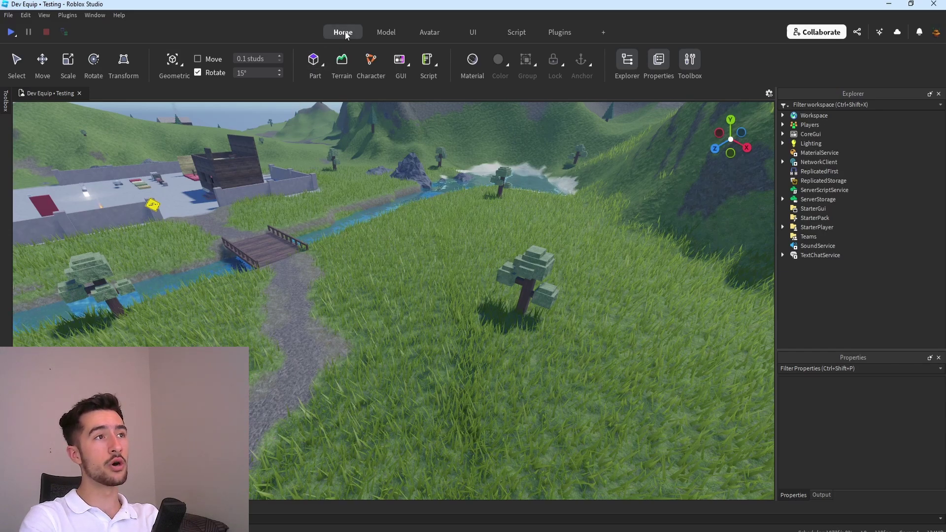
Show the Toolbox's Creations, filtered to Group Models for the Dev Equip group
left_click(691, 64)
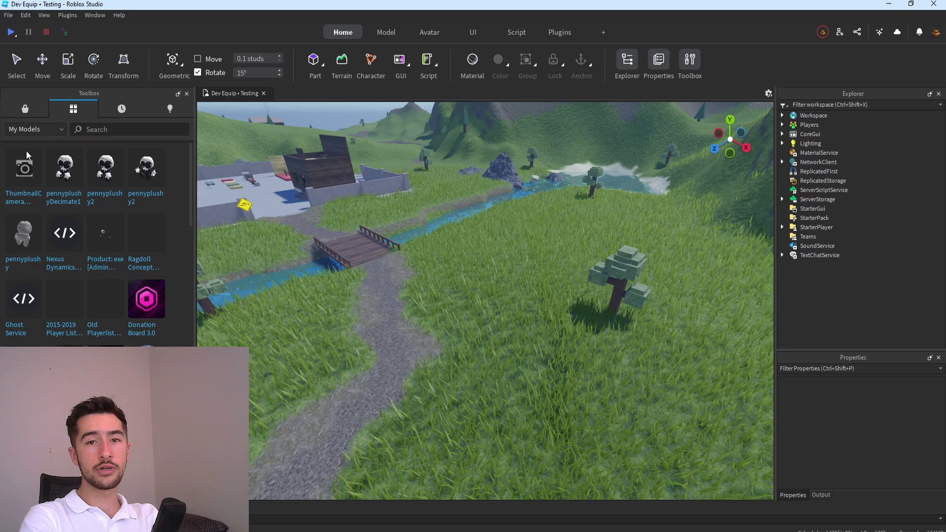
left_click(170, 108)
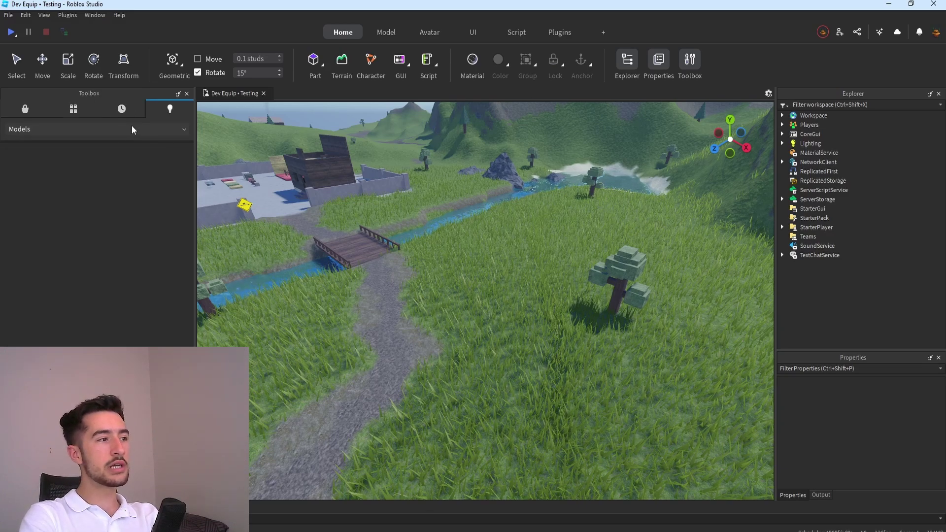
left_click(132, 126)
left_click(24, 228)
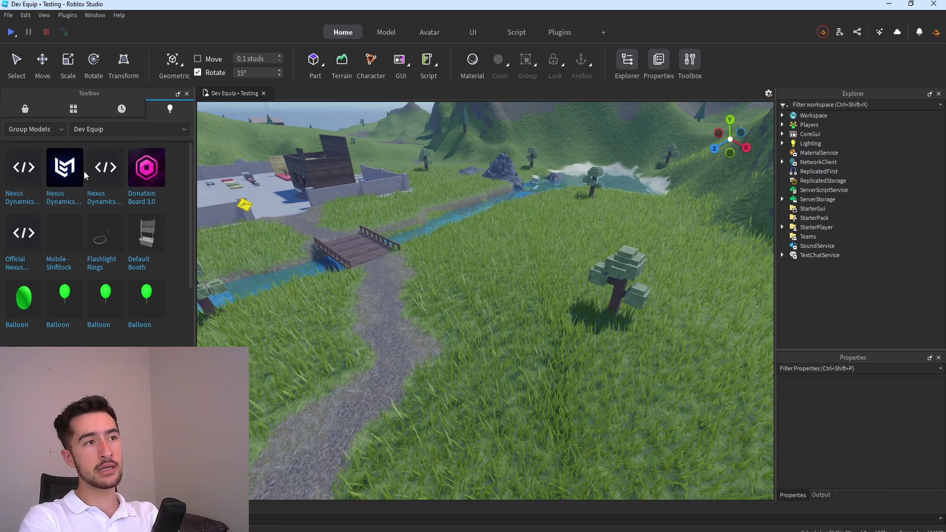
Insert Nexus Dynamics into the place and close the Toolbox
left_click_drag(304, 179, 306, 178)
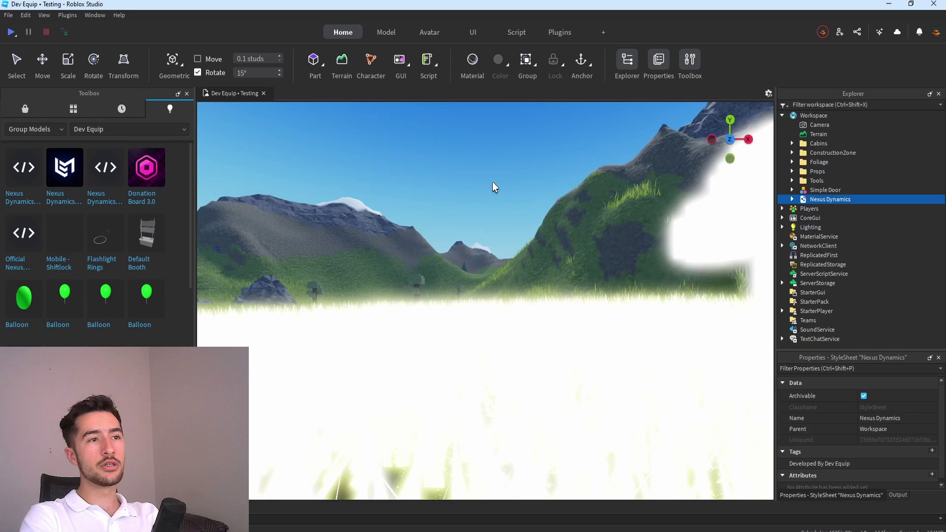
scroll(498, 175, "down", 5)
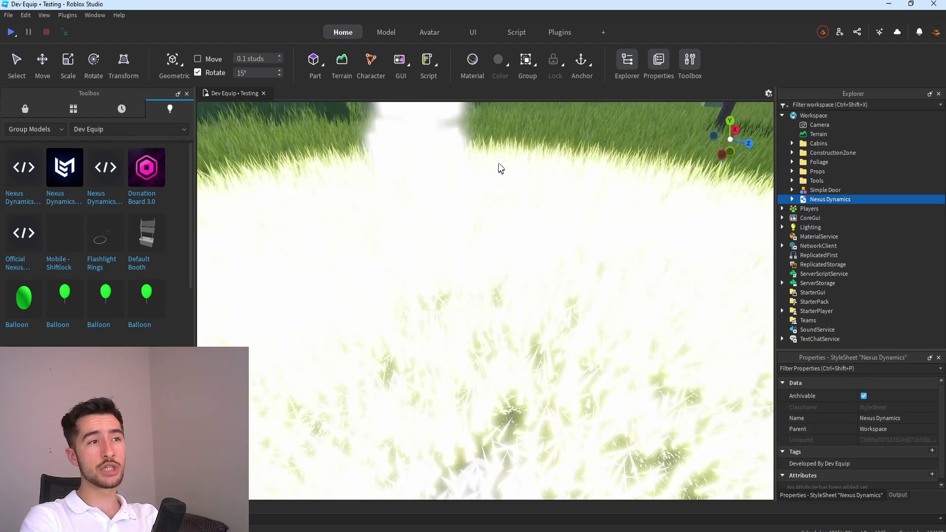
right_click_drag(505, 161, 477, 154)
left_click(187, 94)
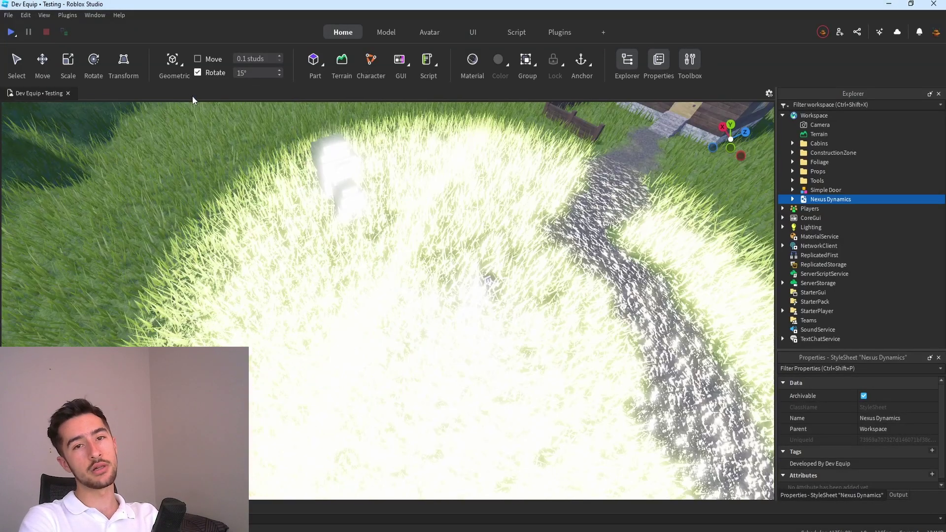
scroll(447, 192, "down", 5)
right_click_drag(446, 194, 523, 212)
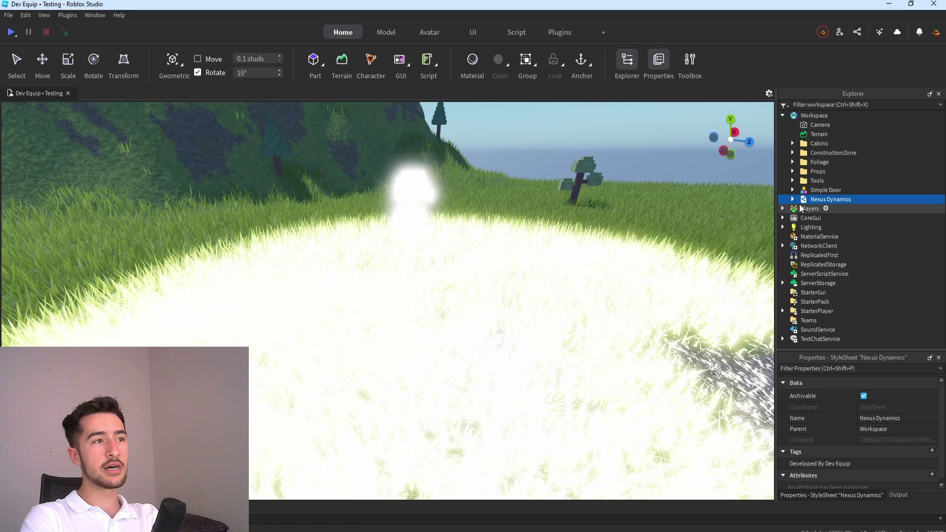
right_click_drag(639, 217, 763, 209)
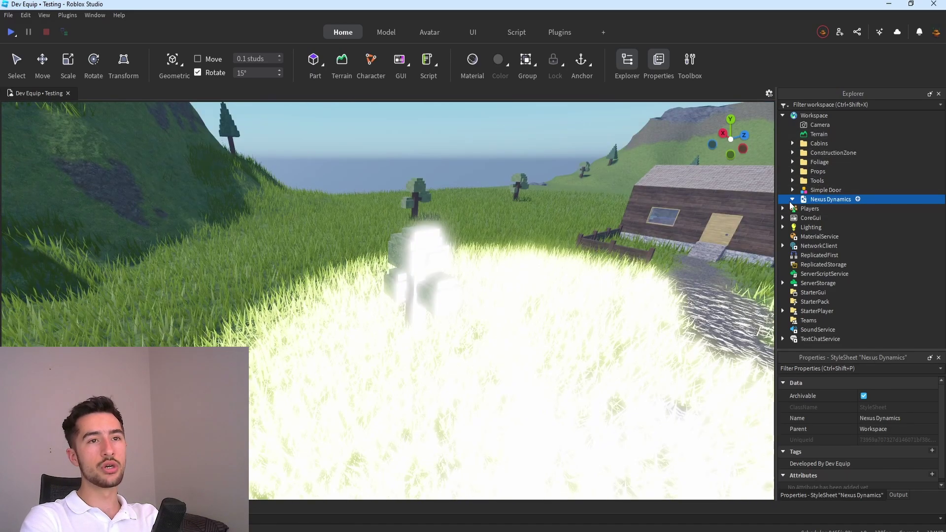
Delete the ThumbnailCamera inside Nexus Dynamics in Explorer
left_click(792, 199)
left_click(818, 209)
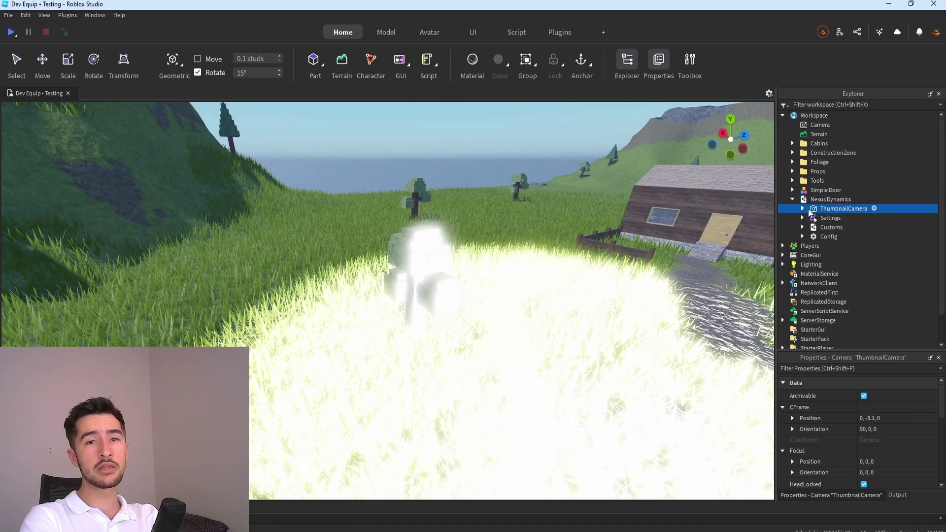
key("Delete")
right_click_drag(436, 368, 746, 263)
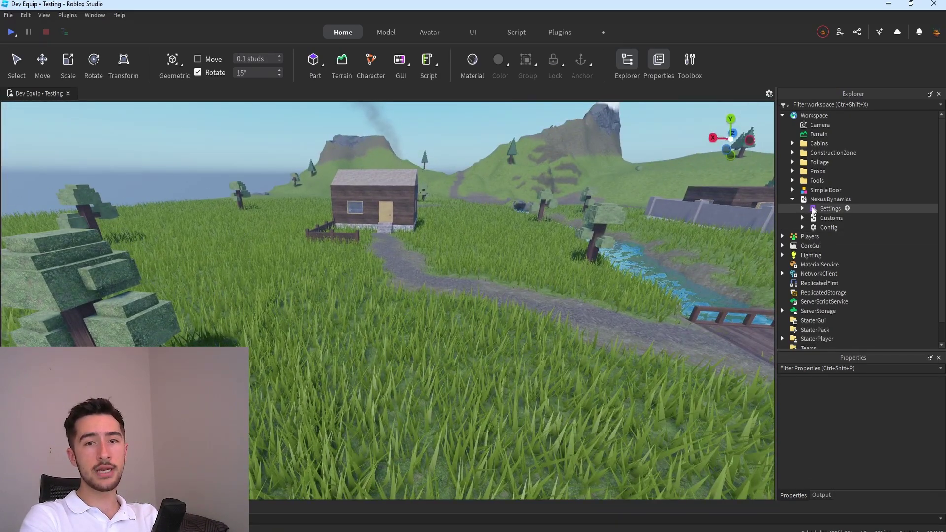
Open the Nexus Dynamics Settings module script for editing
left_click(814, 208)
double_click(814, 209)
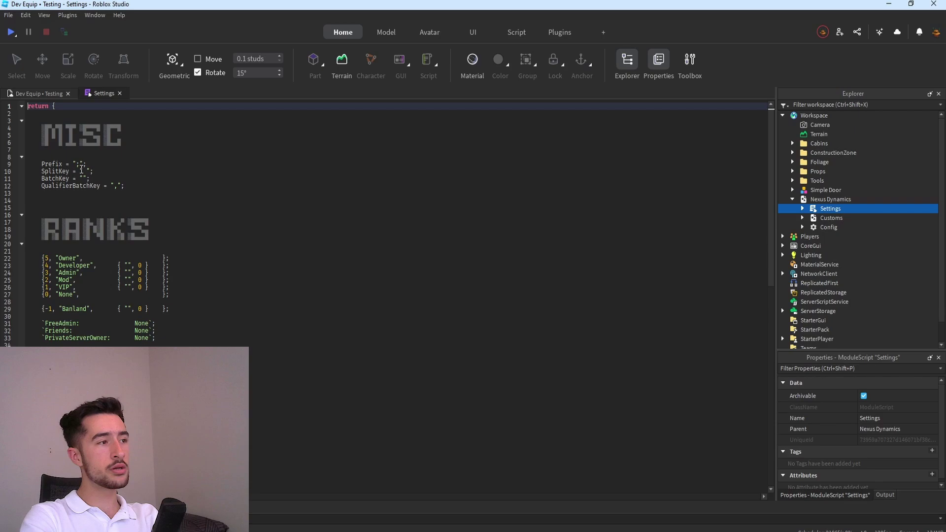
scroll(79, 197, "down", 2)
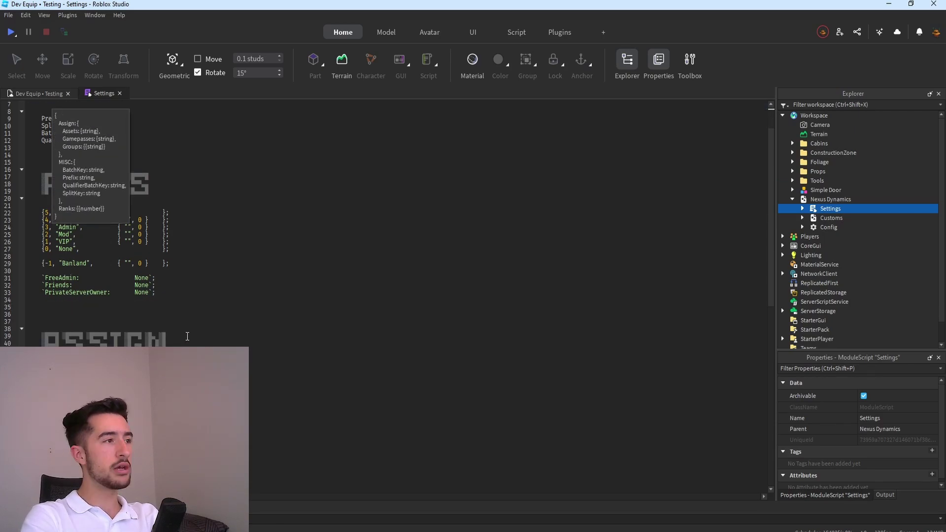
left_click(187, 336)
scroll(106, 344, "up", 2)
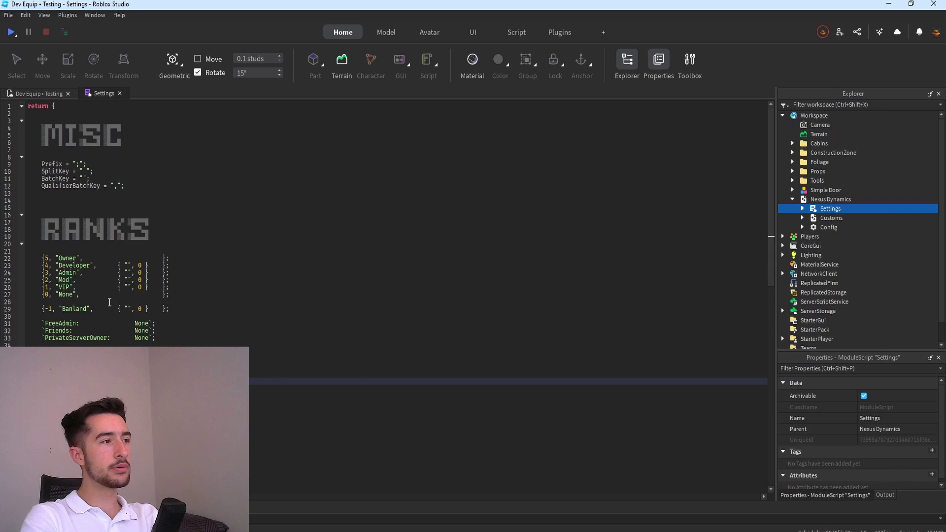
Enter the player's username under the Developer rank and select the Admin rank's placeholder 0
left_click(129, 265)
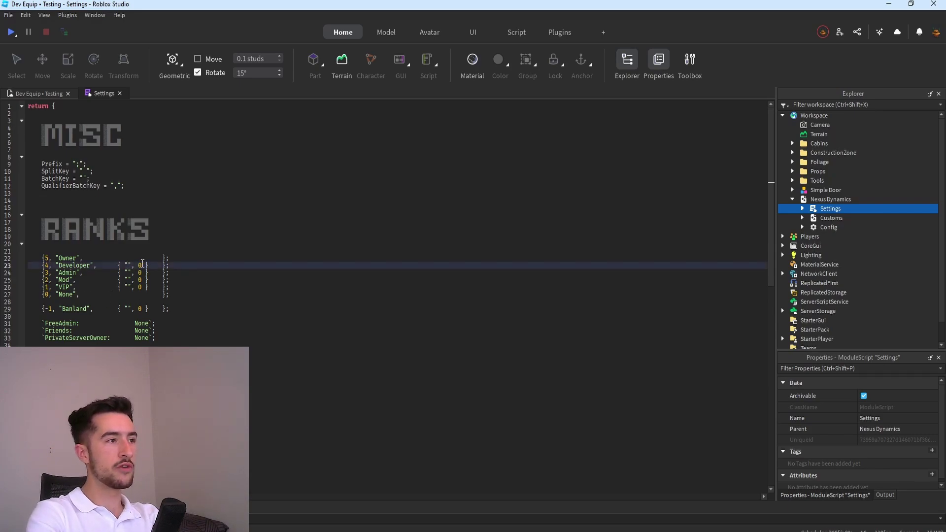
type("markd0912")
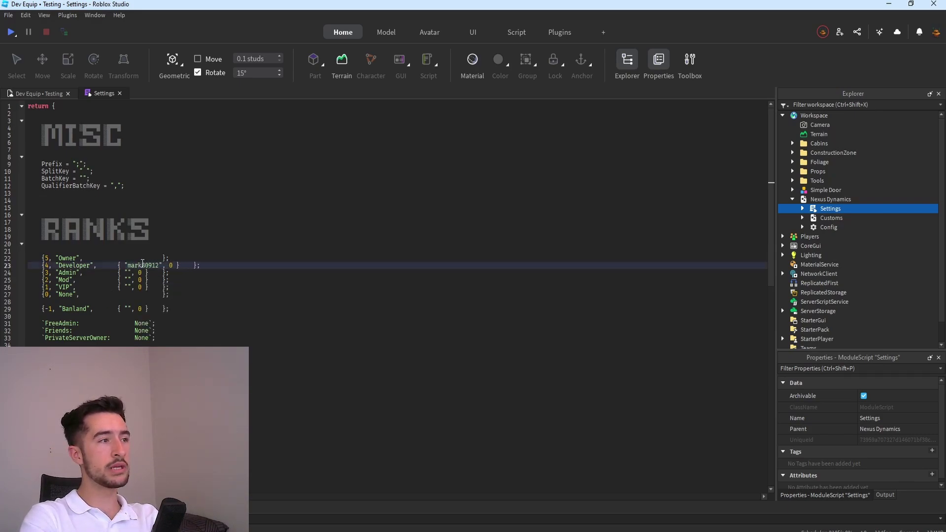
left_click(161, 245)
left_click(192, 266)
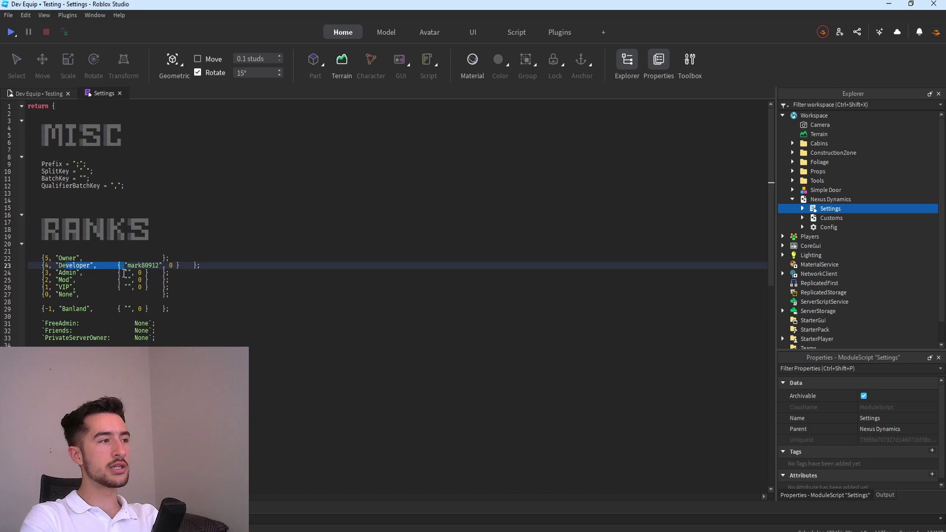
left_click(175, 308)
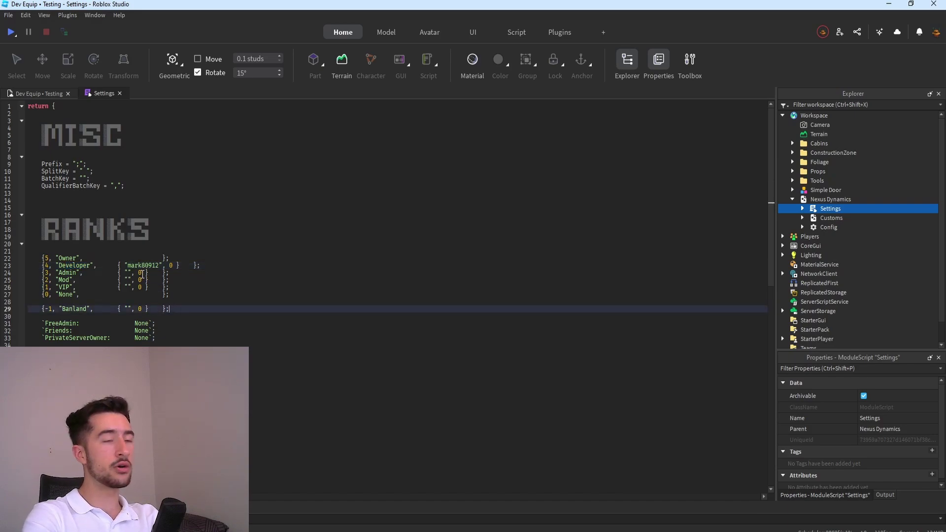
double_click(141, 273)
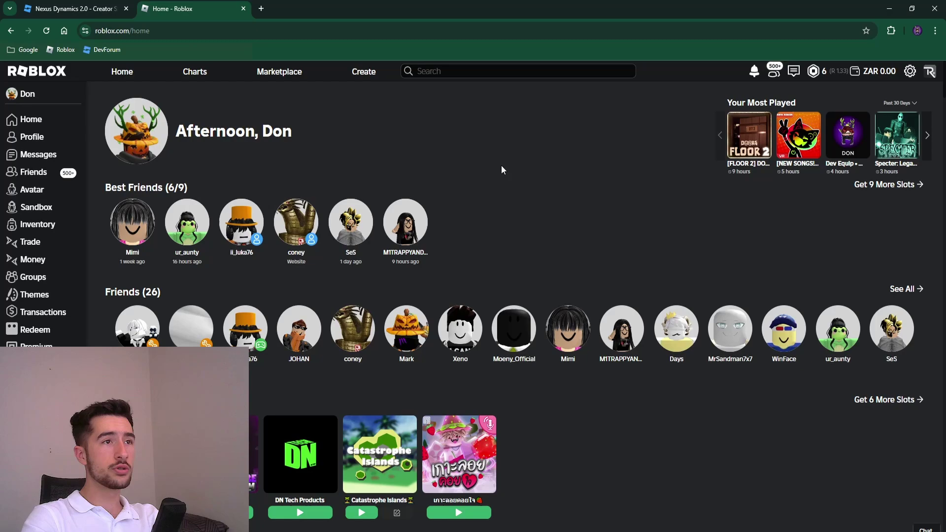
Open a friend's profile page and select the user ID in its web address
scroll(501, 165, "down", 1)
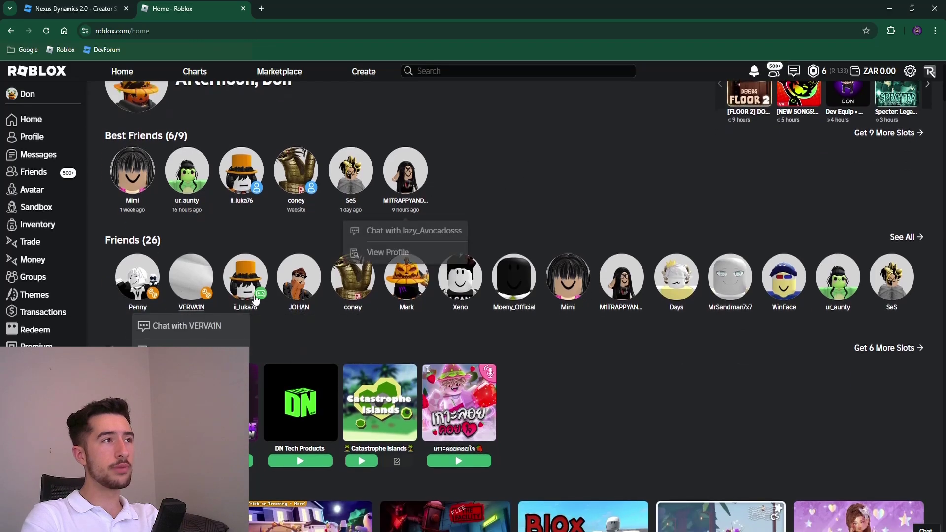
left_click(420, 239)
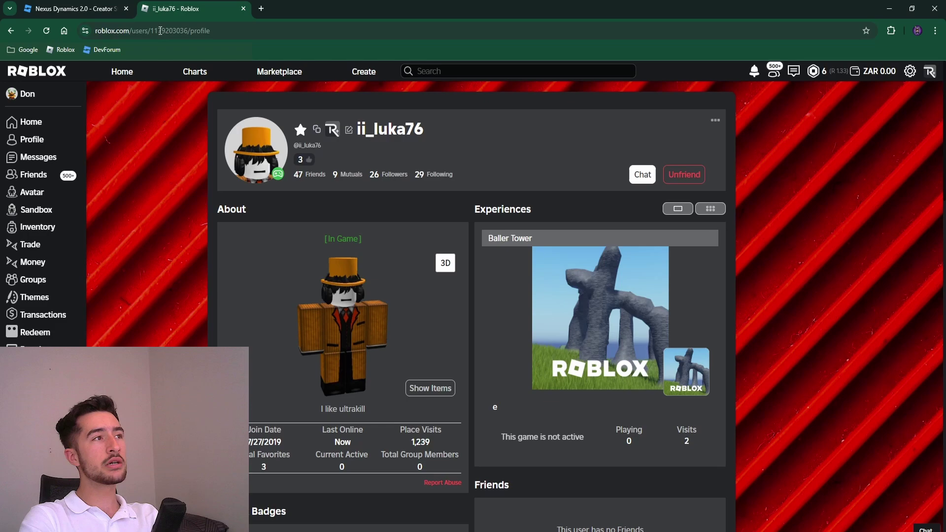
double_click(208, 31)
key("ctrl+c")
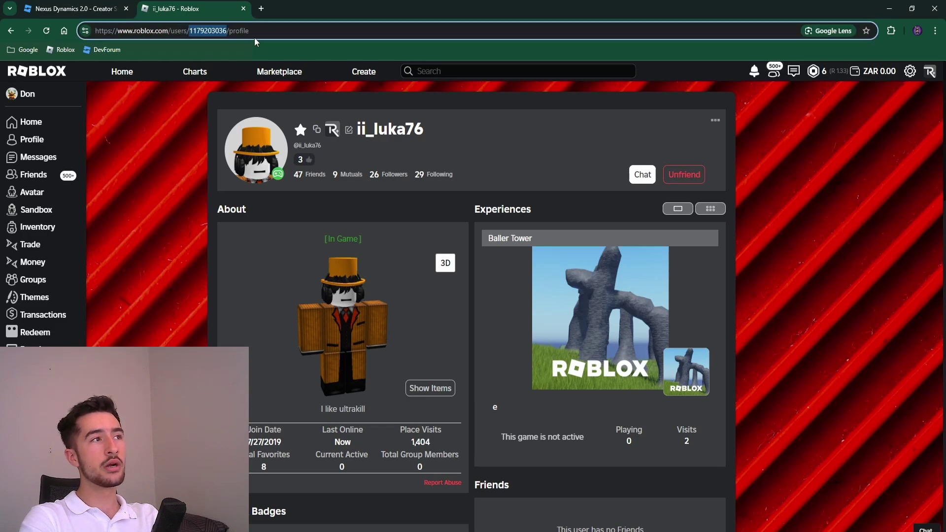
Paste the friend's user ID into the Mod rank, fix its indent, and add a sample Developer entry
left_click(897, 4)
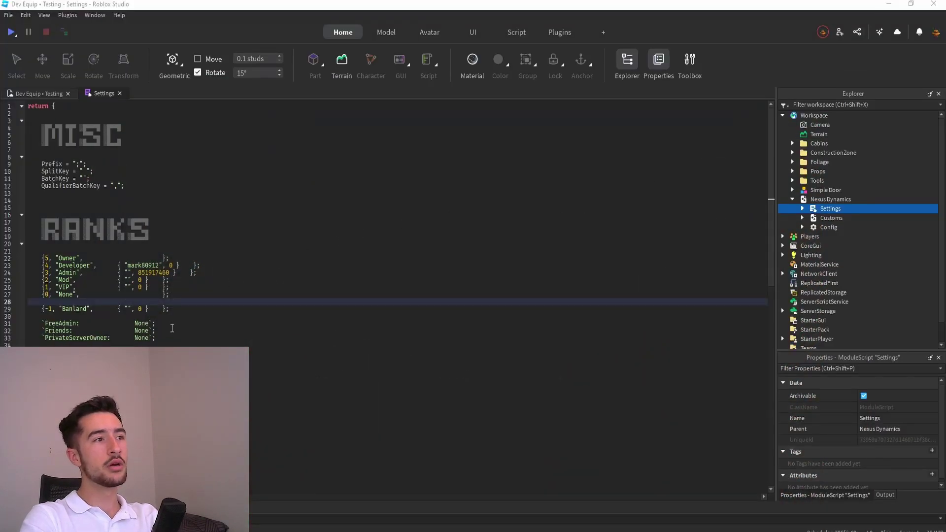
double_click(141, 279)
key("ctrl+v")
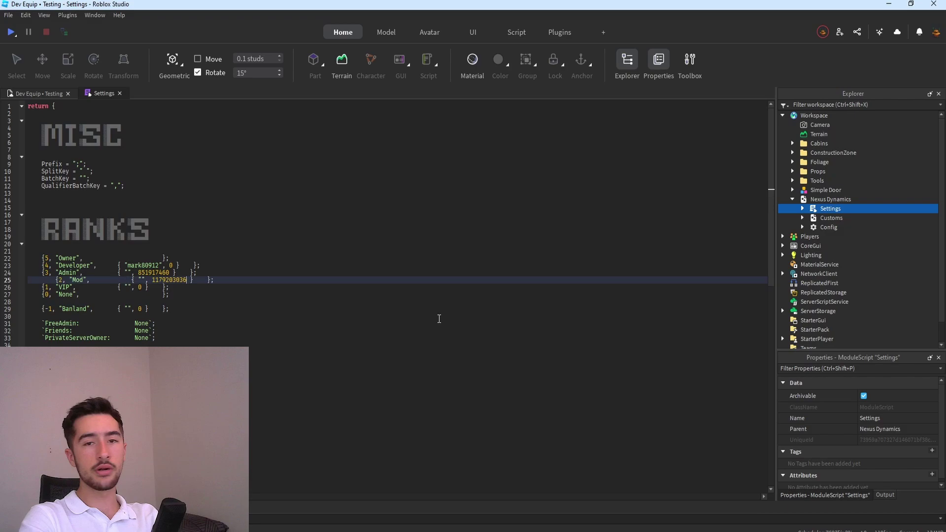
key("Home")
key("BackSpace")
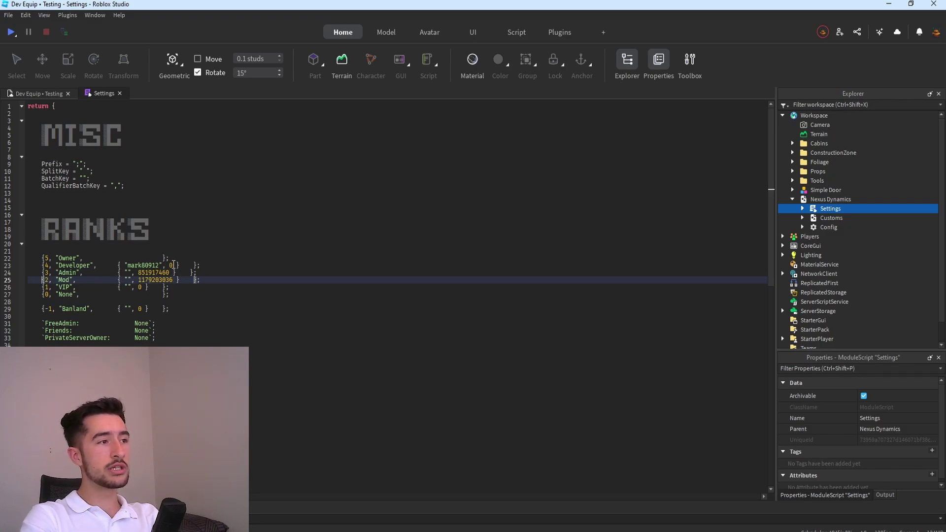
left_click(174, 265)
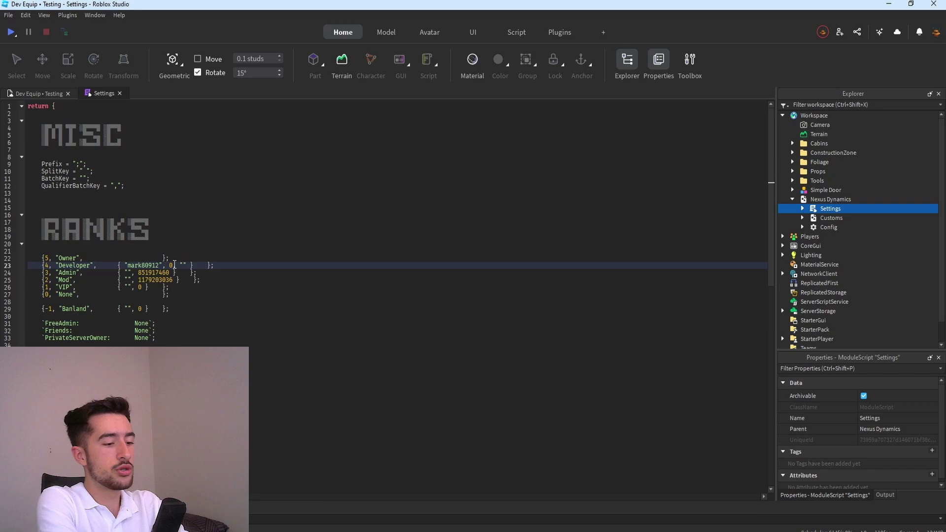
type(", \"type the name")
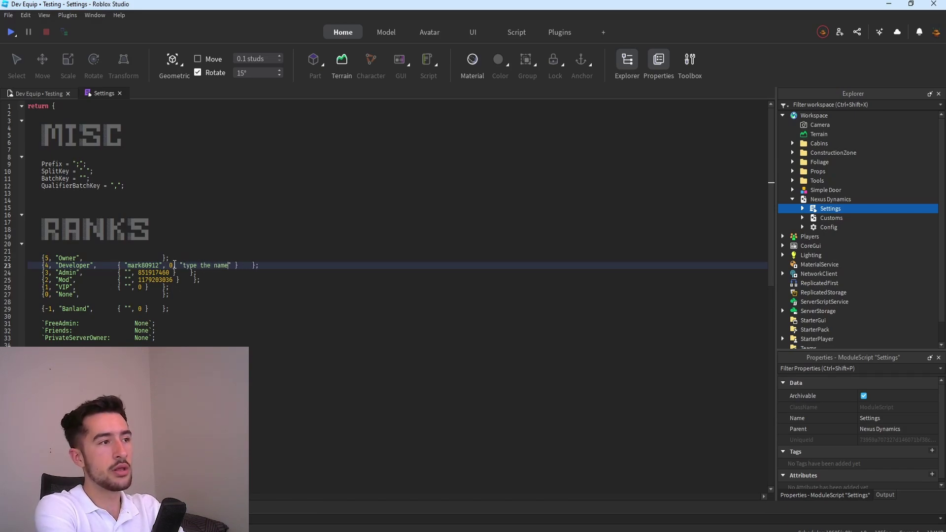
type("\", 13513578913571893")
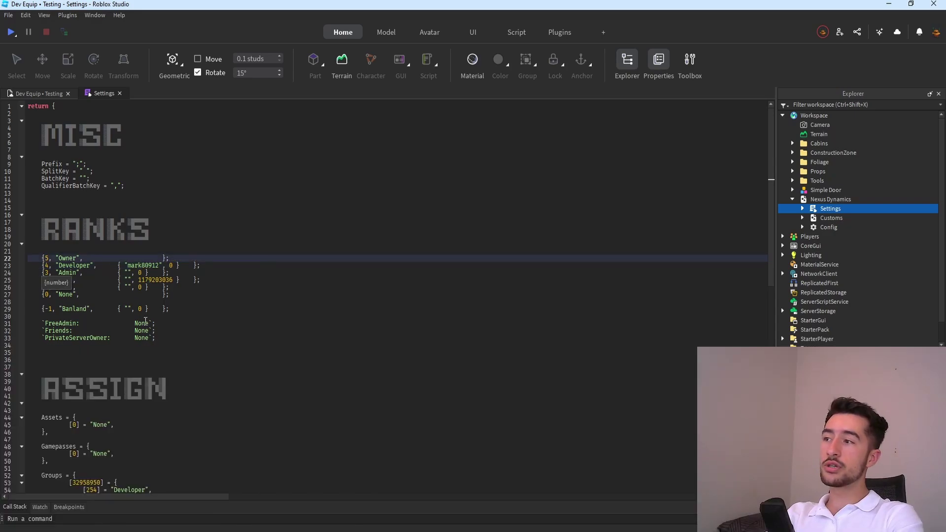
Set FreeAdmin to VIP, Friends to Admin and PrivateServerOwner to VIP
scroll(145, 320, "down", 2)
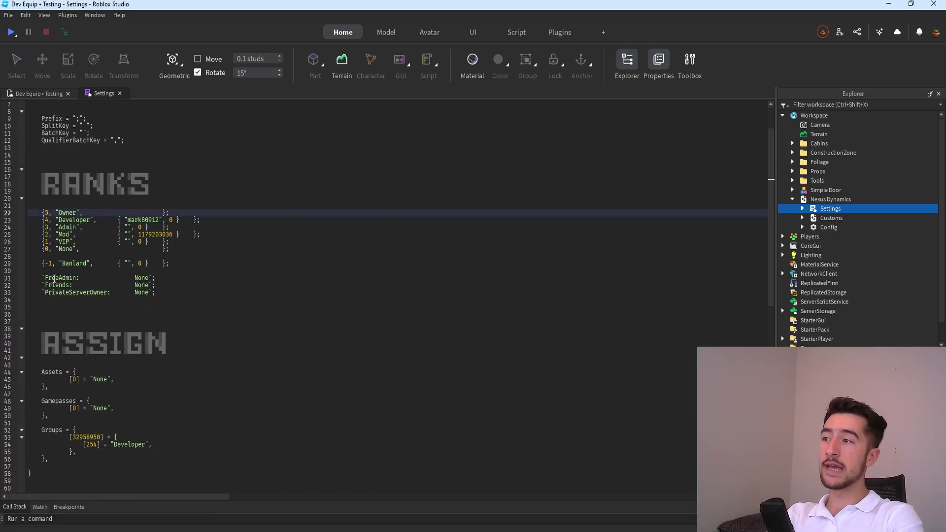
left_click_drag(45, 278, 64, 277)
double_click(143, 278)
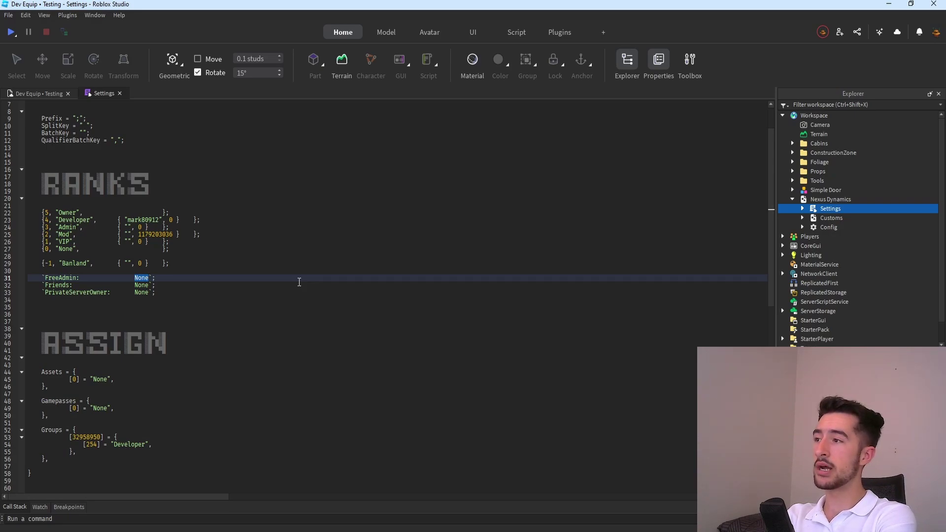
type("VIP")
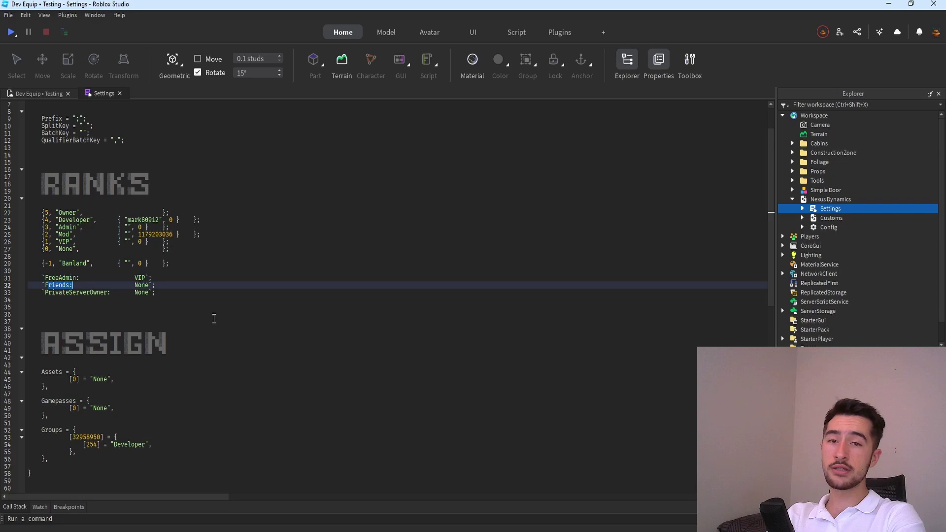
left_click(216, 320)
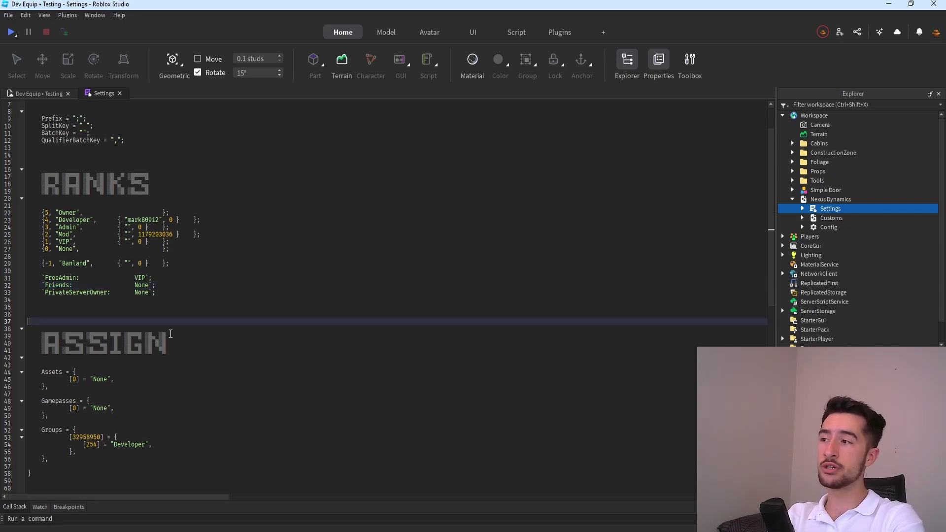
double_click(138, 286)
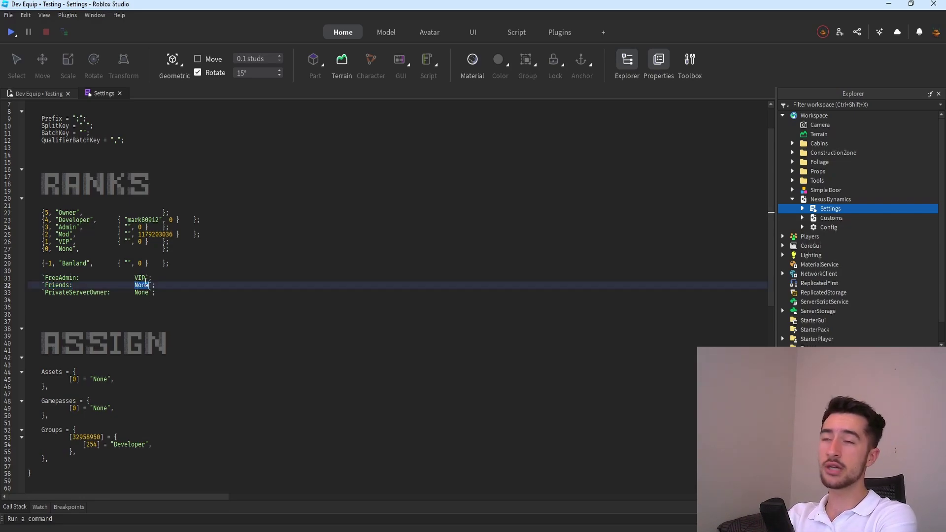
type("Admi")
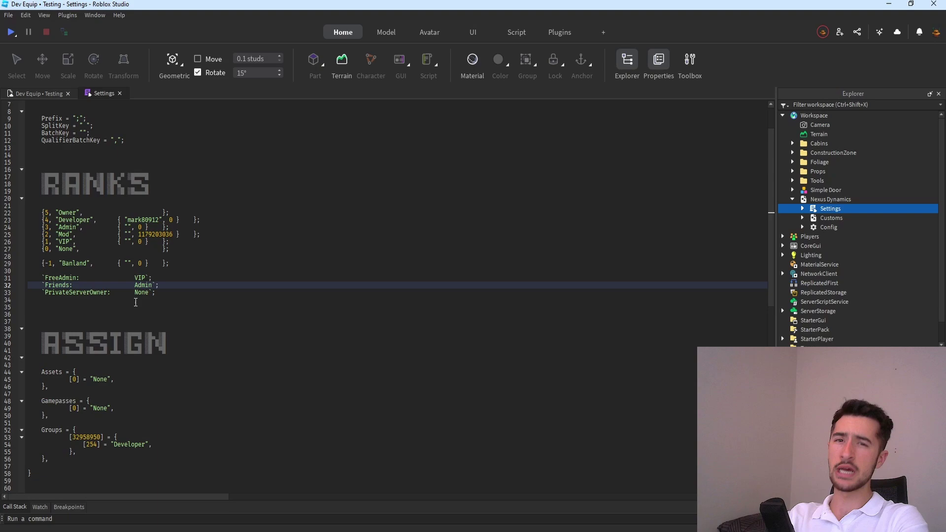
left_click(151, 337)
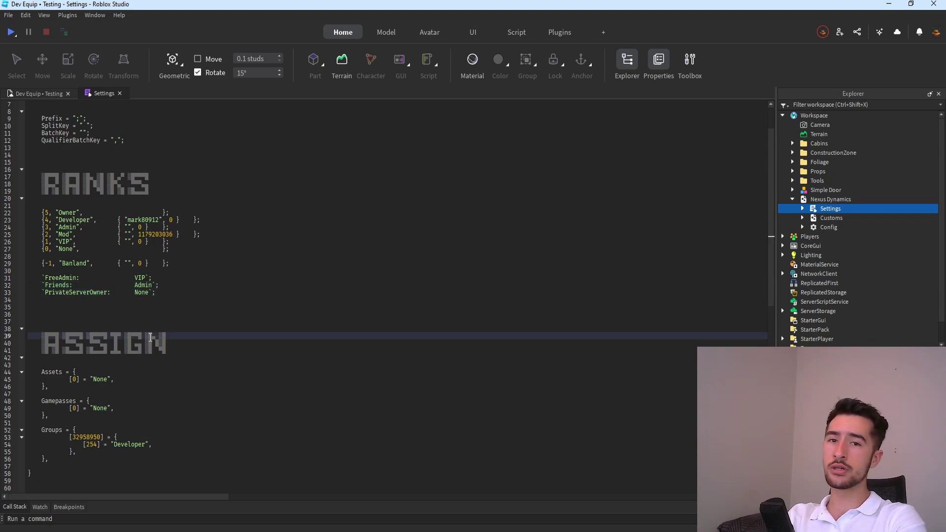
double_click(138, 293)
type("VIP")
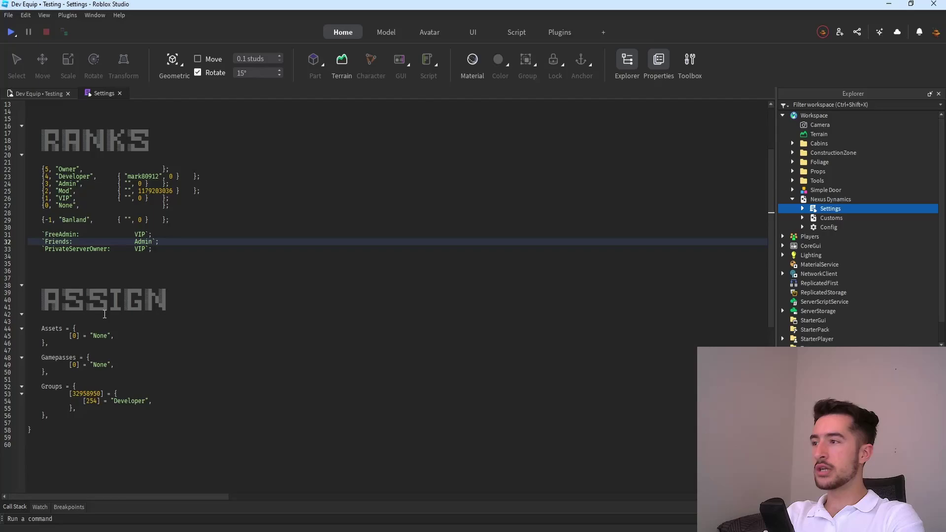
left_click(124, 314)
Review the Assets, Gamepasses and Groups entries with their placeholder 0 IDs and None ranks
left_click(186, 345)
scroll(170, 322, "down", 2)
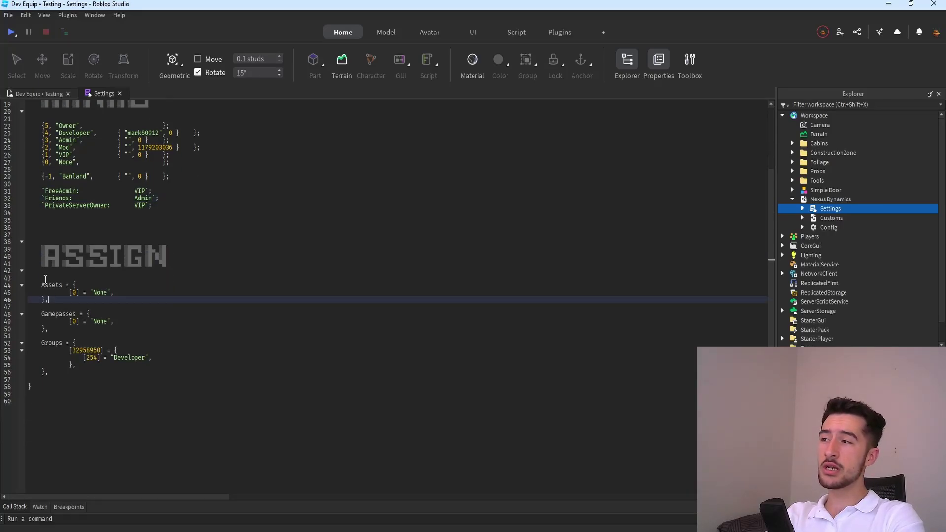
double_click(52, 285)
left_click(70, 350)
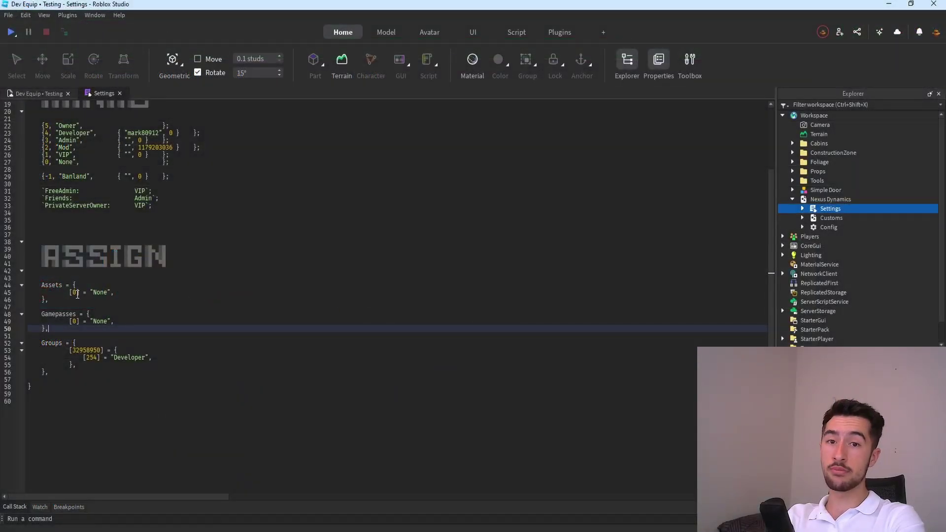
double_click(74, 293)
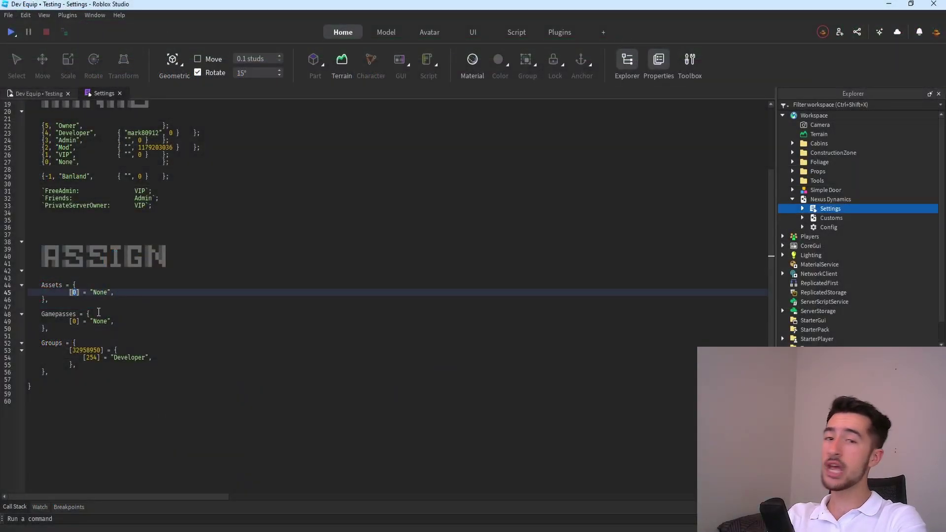
double_click(100, 293)
left_click_drag(42, 314, 66, 314)
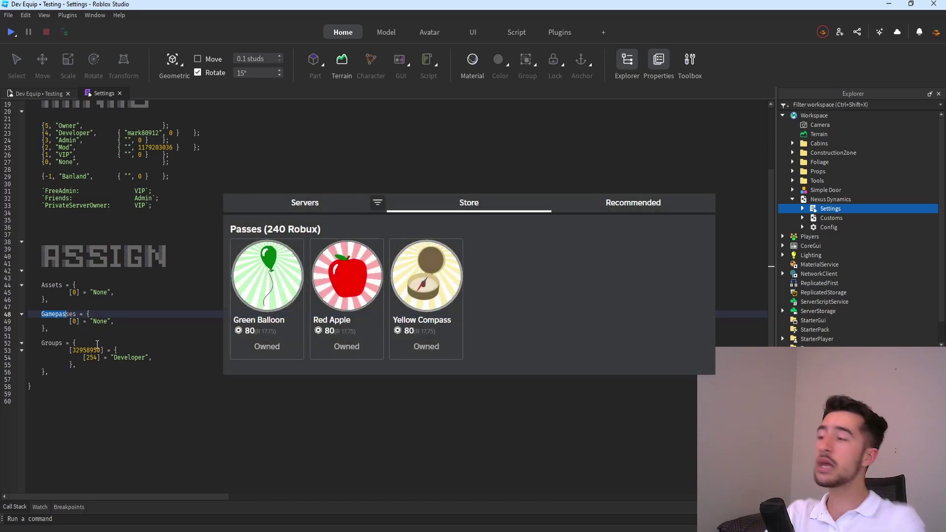
double_click(77, 322)
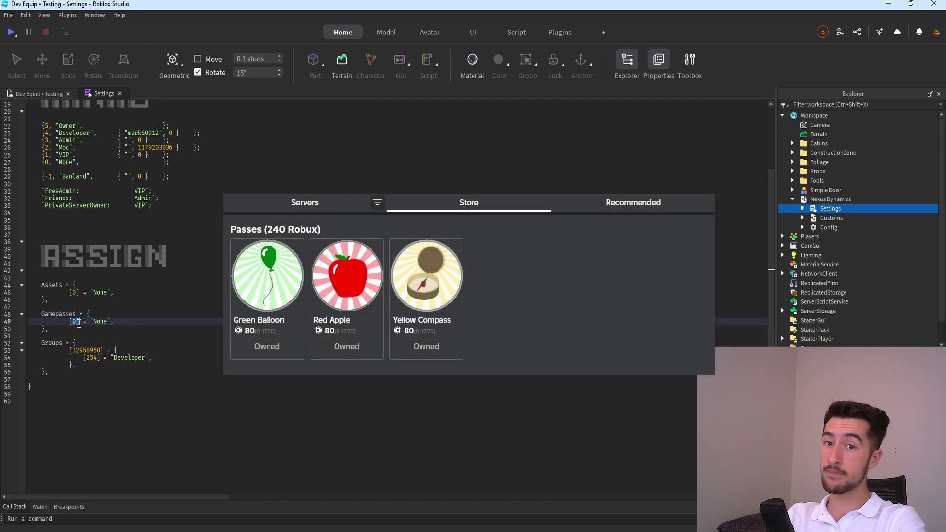
double_click(100, 321)
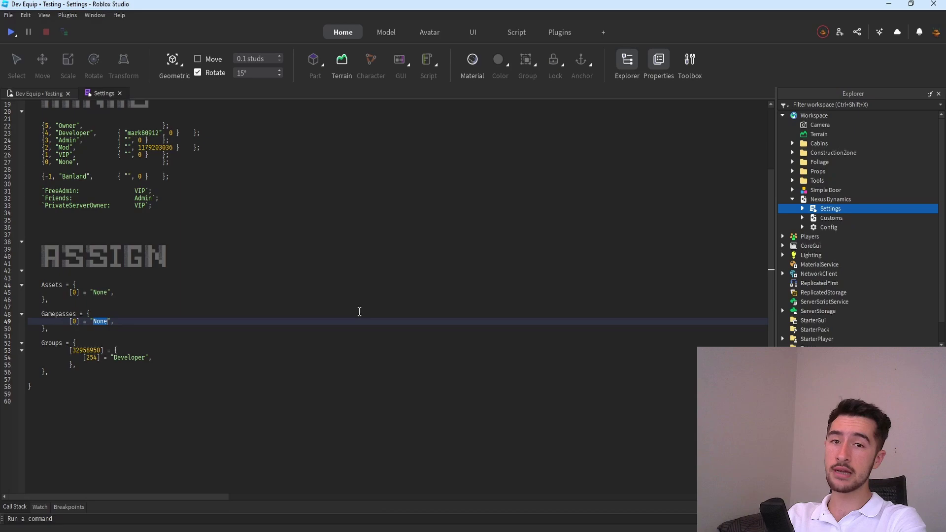
left_click(53, 343)
left_click(681, 368)
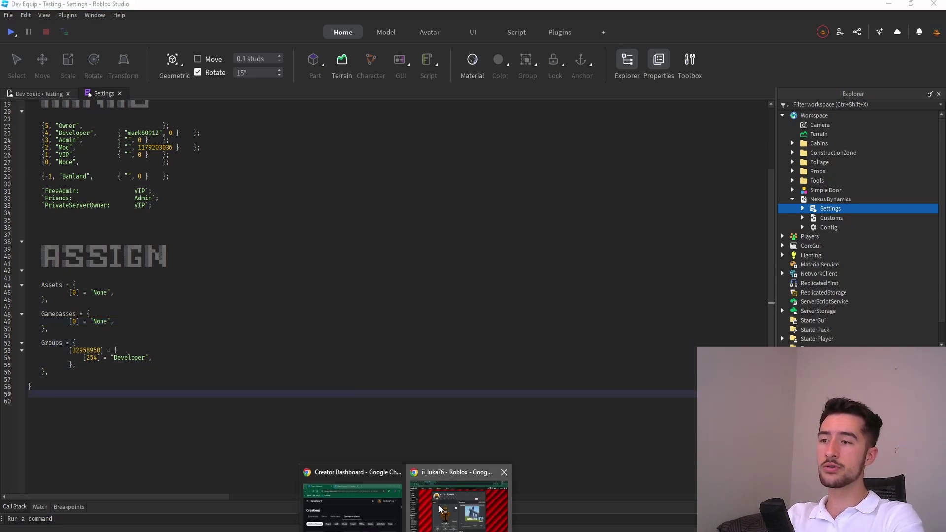
Open the Dev-Minds group page and select its group ID 14161275 in the address bar
left_click(458, 496)
left_click(30, 278)
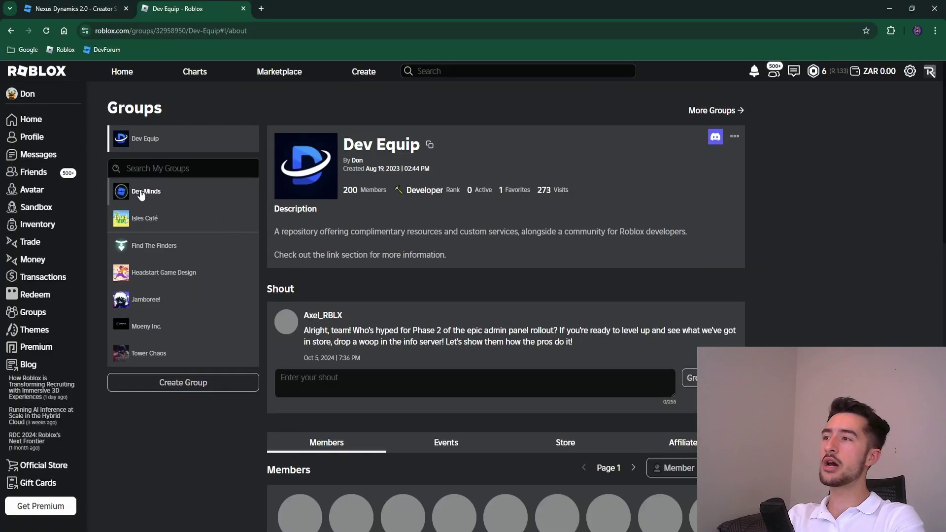
left_click(143, 191)
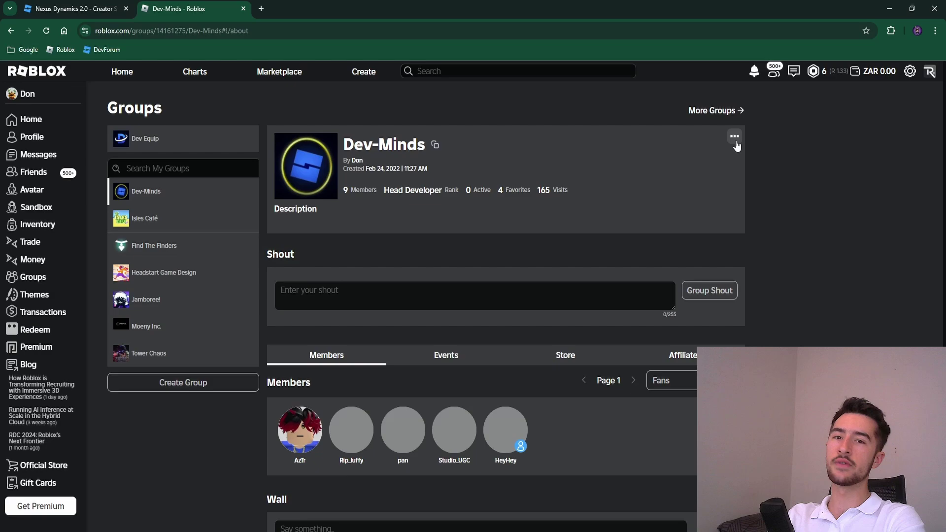
double_click(209, 31)
key("ctrl+c")
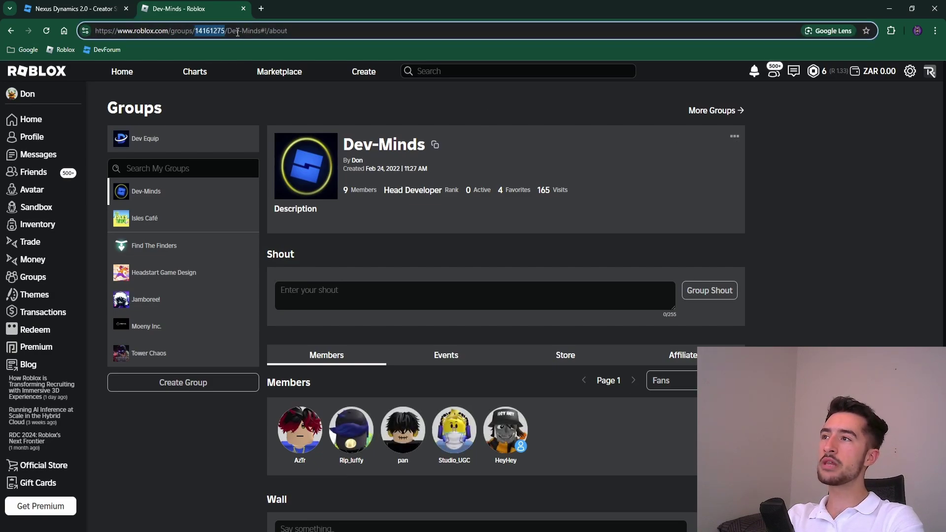
Replace the Groups entry's ID 32958950 with 14161275 in the Settings script
left_click(889, 8)
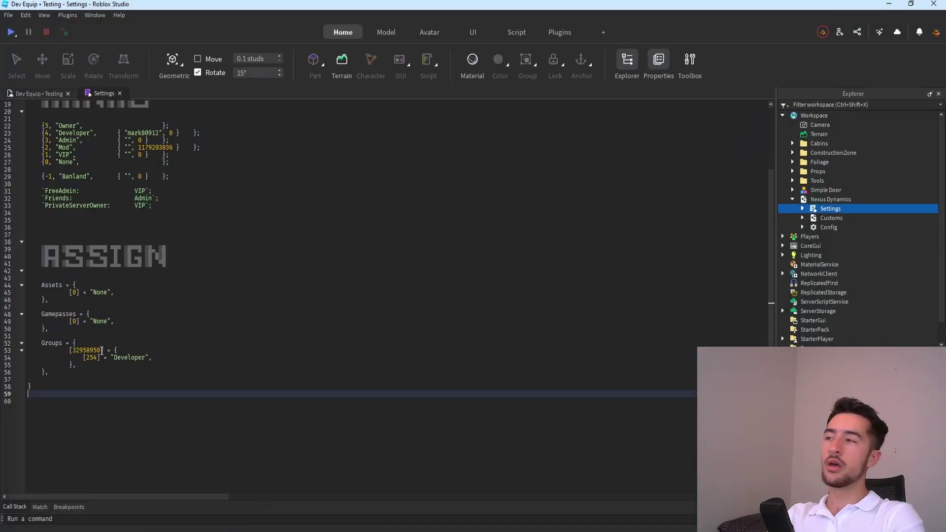
double_click(81, 350)
key("ctrl+v")
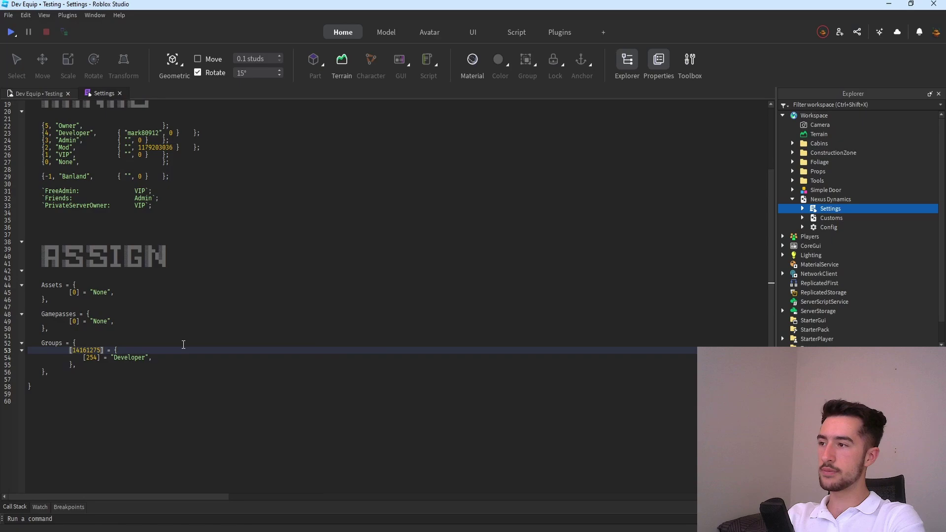
left_click(99, 358)
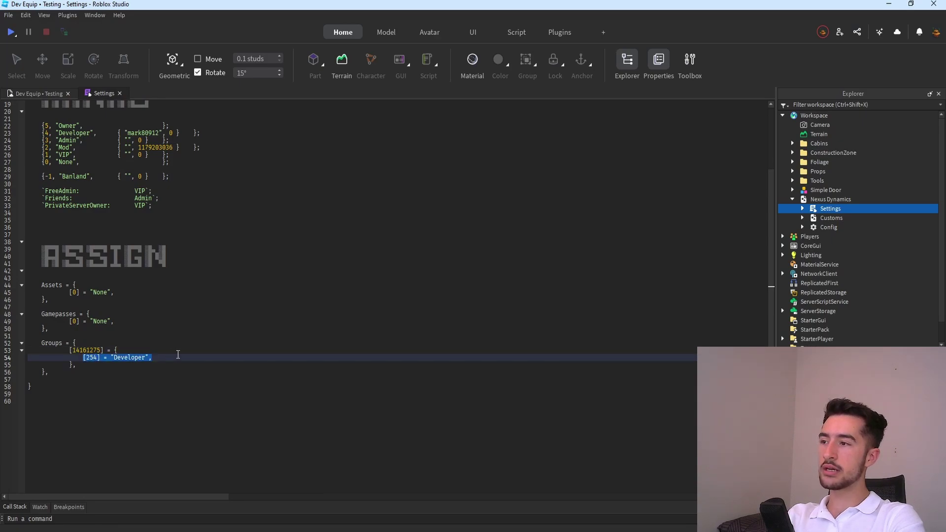
left_click(248, 387)
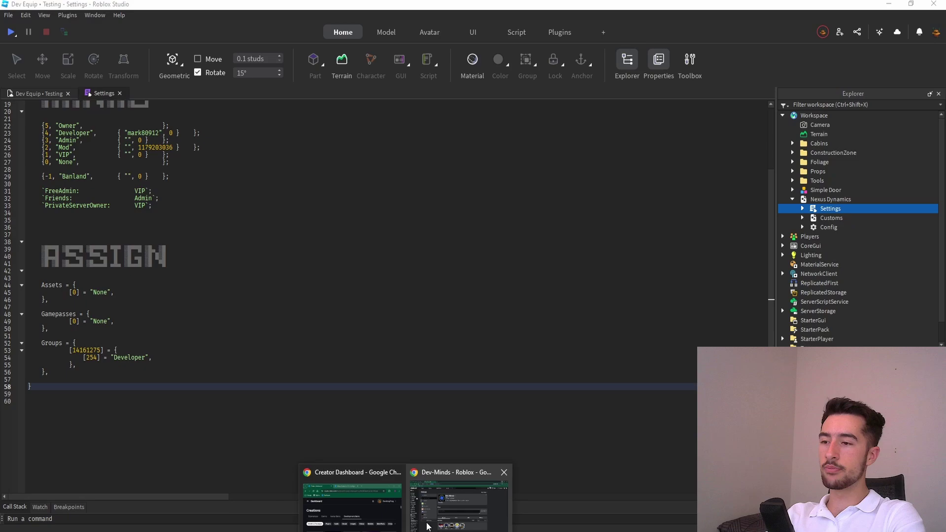
Open the Dev-Minds group's Configure Group page and its Roles list
left_click(459, 498)
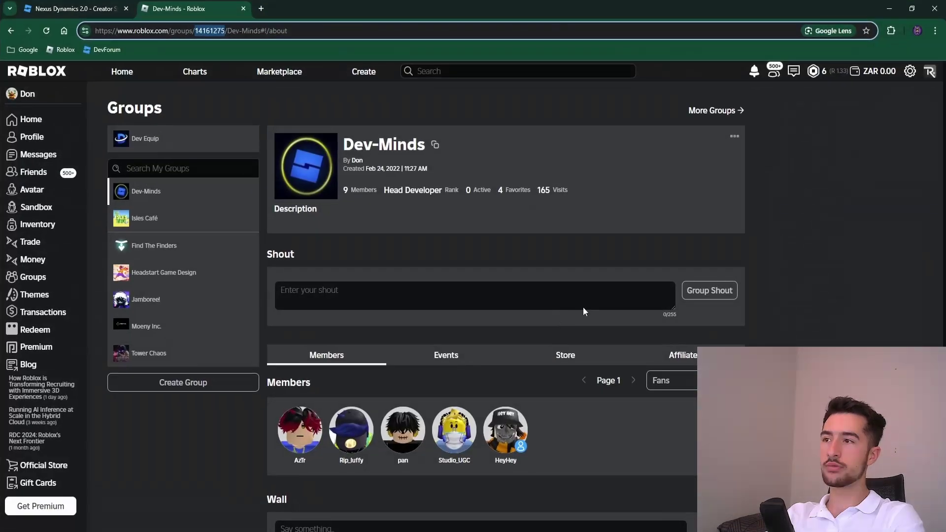
left_click(735, 138)
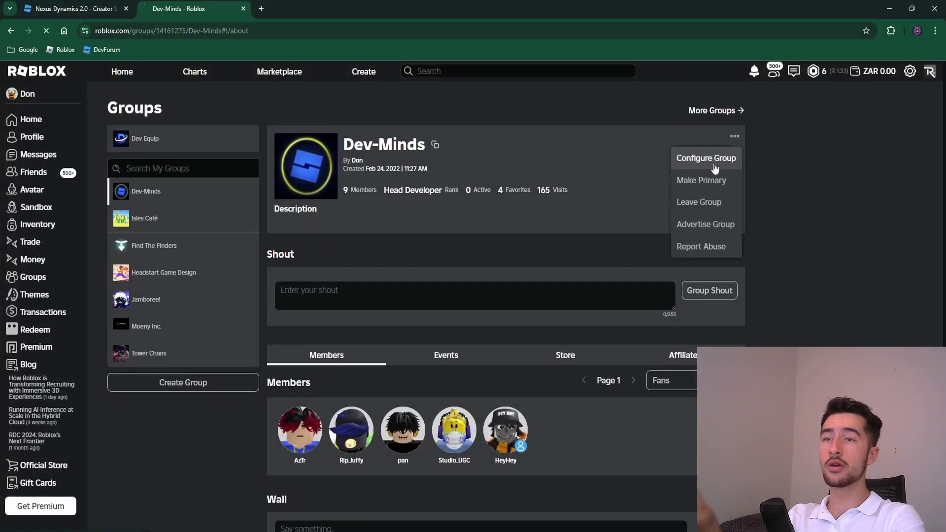
left_click(717, 158)
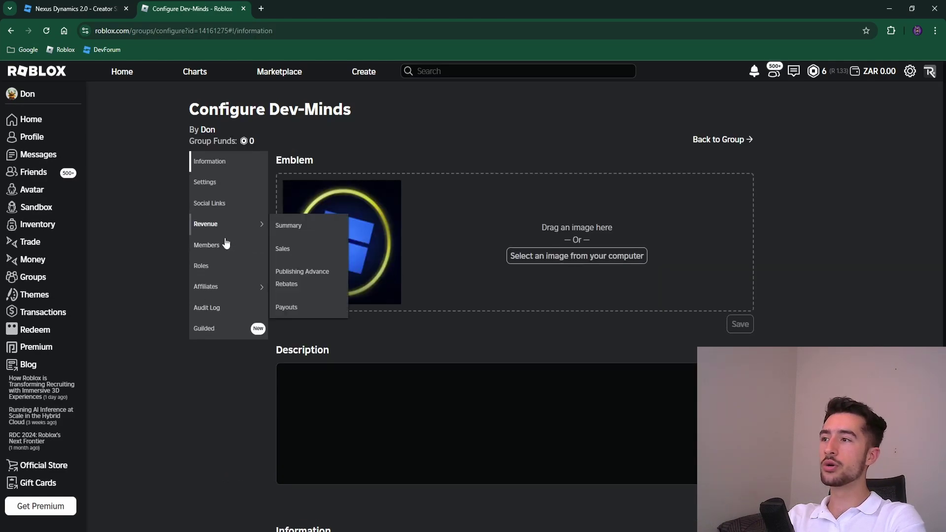
left_click(200, 266)
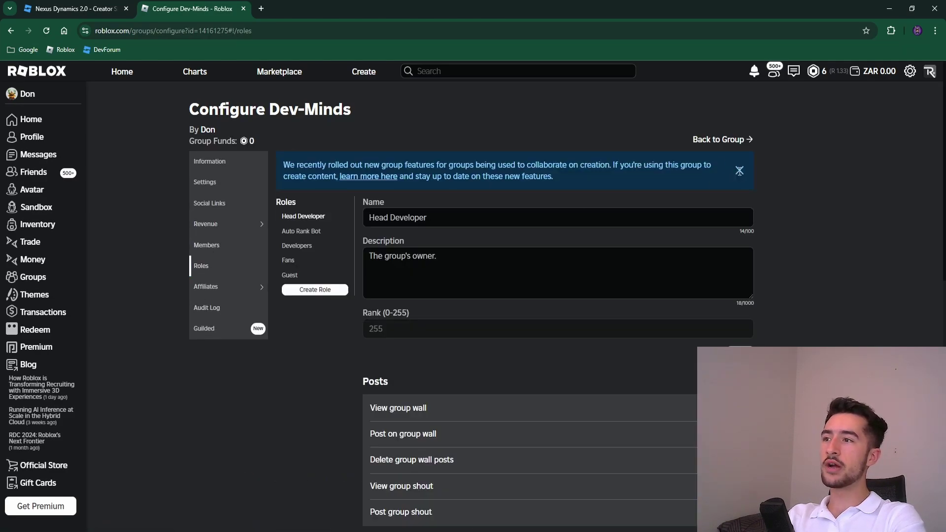
left_click(739, 170)
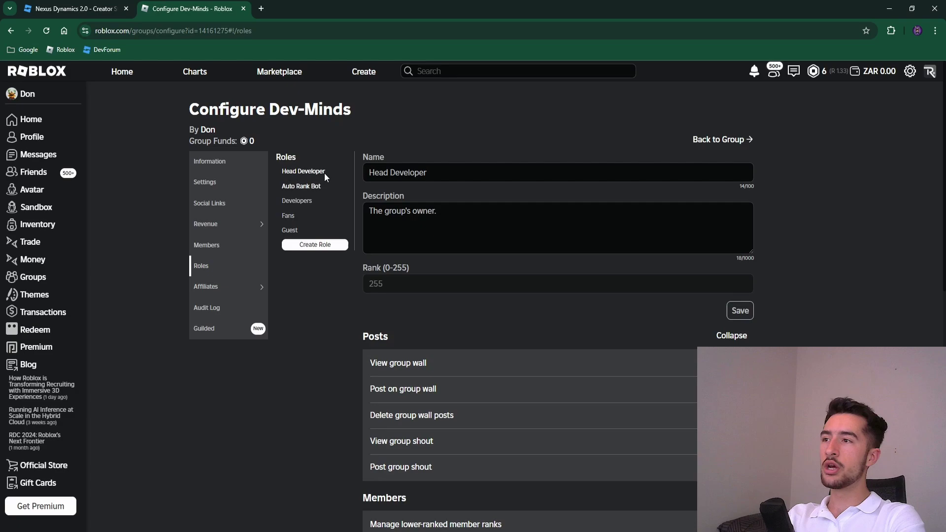
Check that the Developers role has rank 253, then return to Roblox Studio
left_click(302, 186)
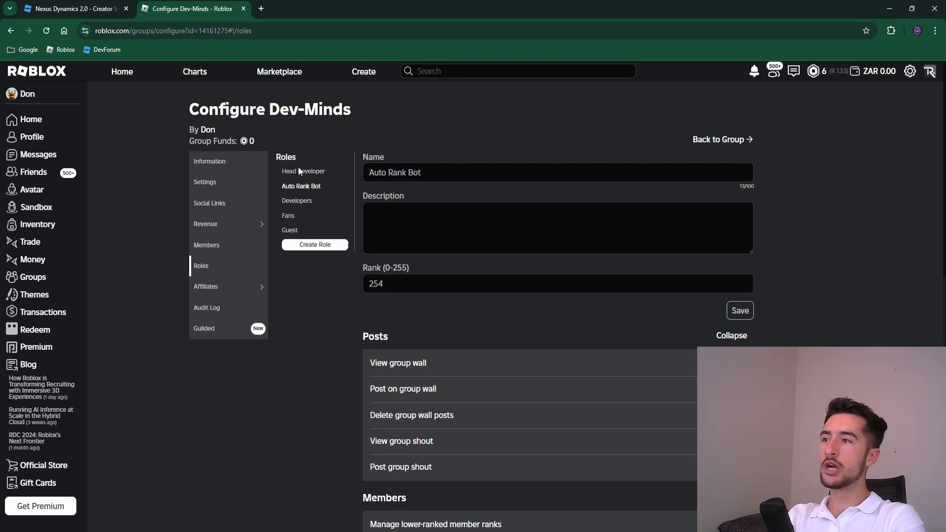
left_click(299, 171)
left_click(296, 203)
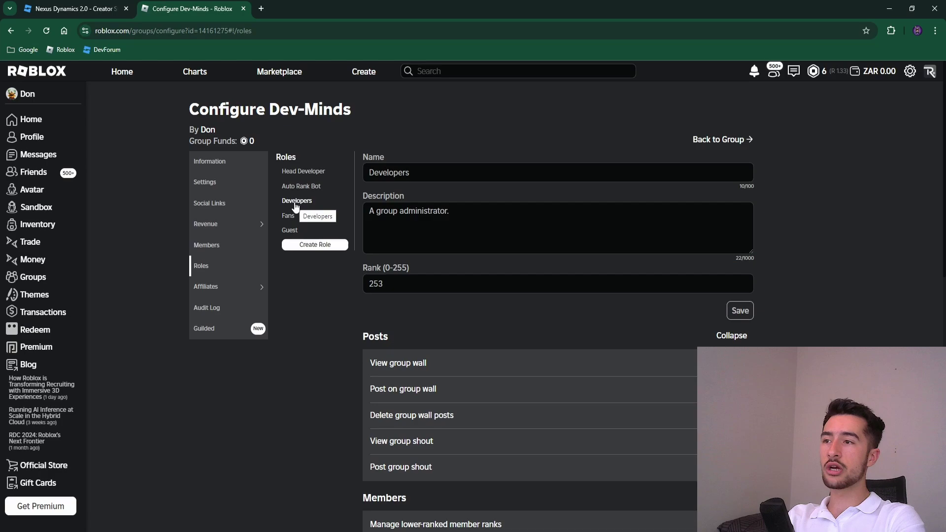
double_click(371, 280)
key("ctrl+c")
left_click(382, 283)
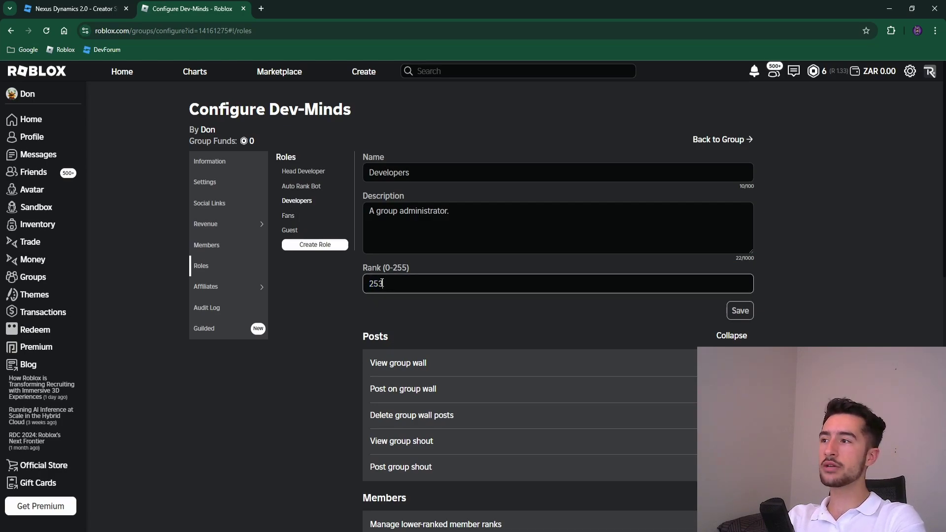
left_click(889, 8)
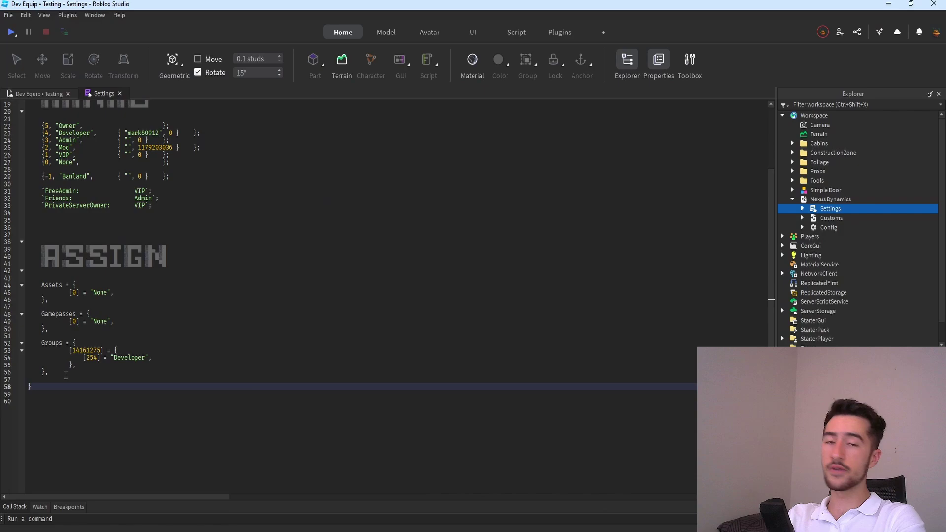
Change the Developer rank from 254 to 253 and duplicate that rank line below
double_click(93, 358)
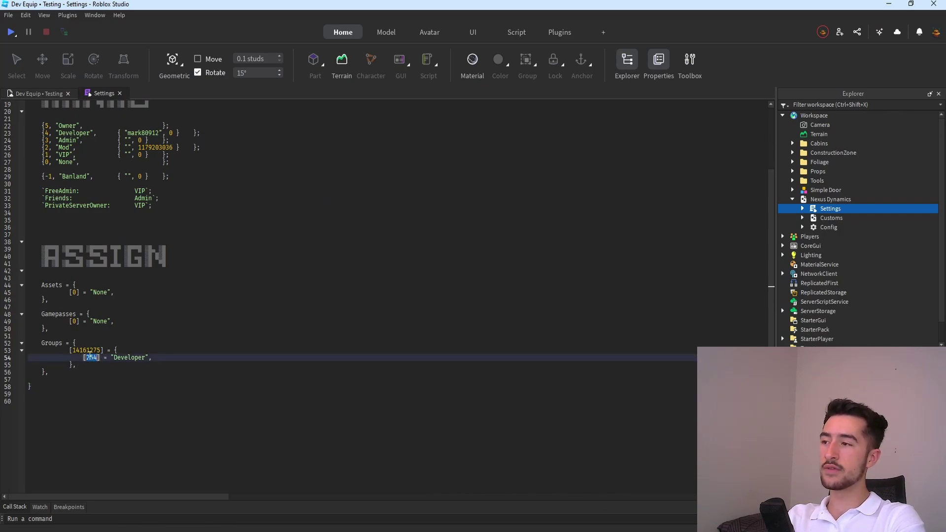
key("ctrl+v")
double_click(89, 350)
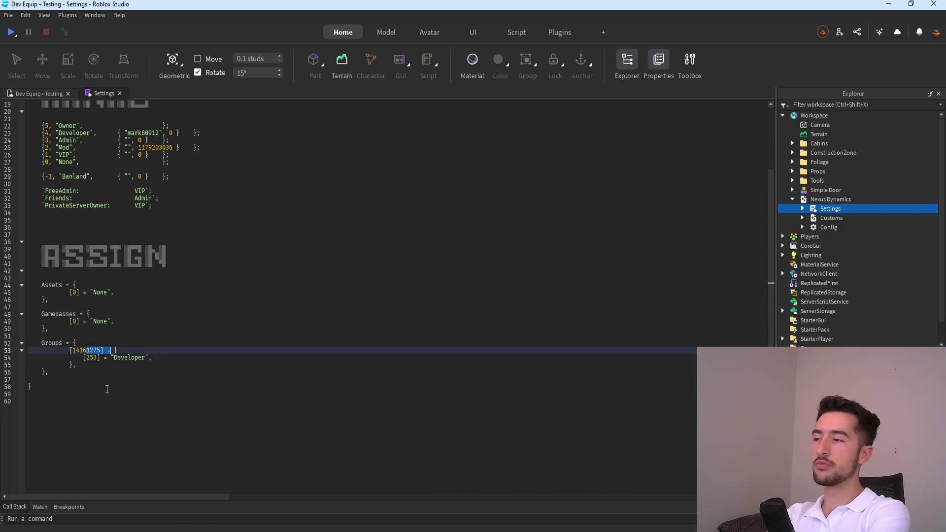
left_click(107, 386)
double_click(124, 358)
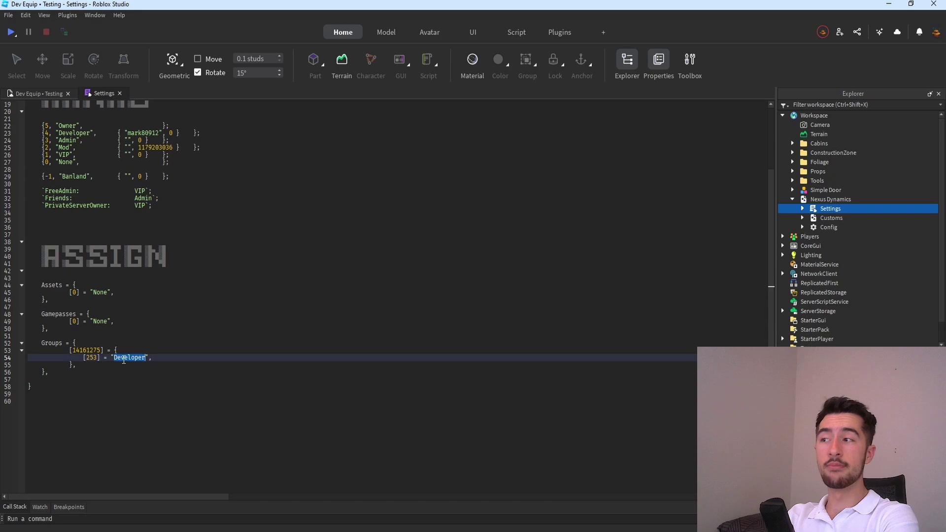
key("End")
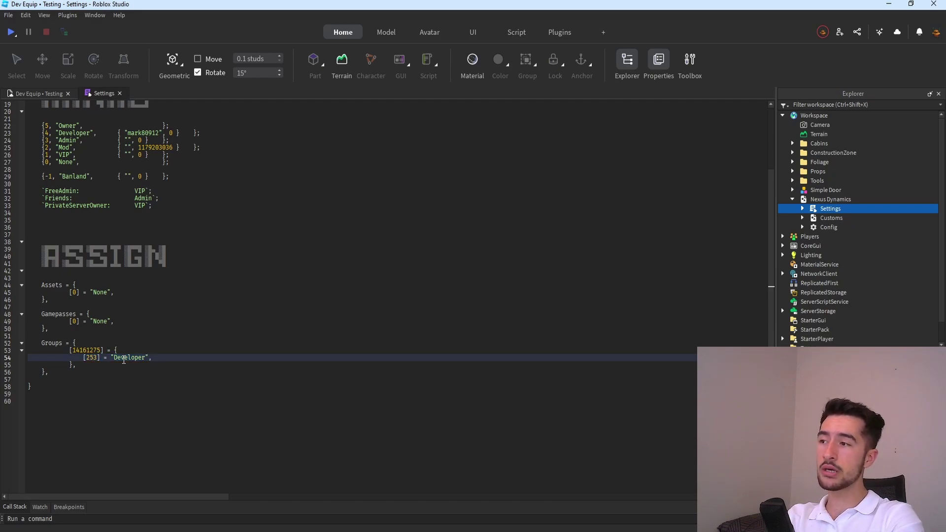
key("Return")
type("[253] = \"Developer\",")
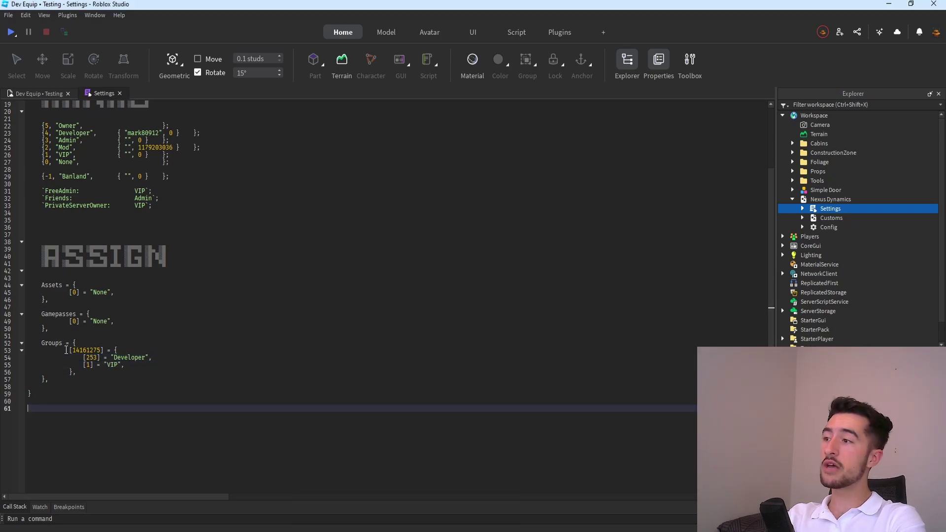
Paste a copy of the Dev-Minds group entry on a new line below it
left_click_drag(69, 351, 81, 373)
key("ctrl+c")
left_click(81, 373)
left_click(83, 373)
key("Return")
key("ctrl+v")
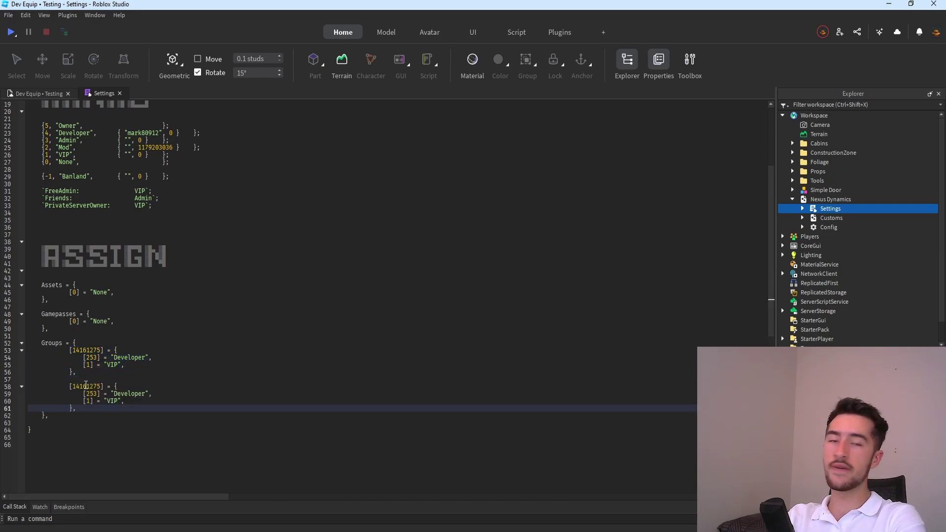
scroll(54, 169, "up", 6)
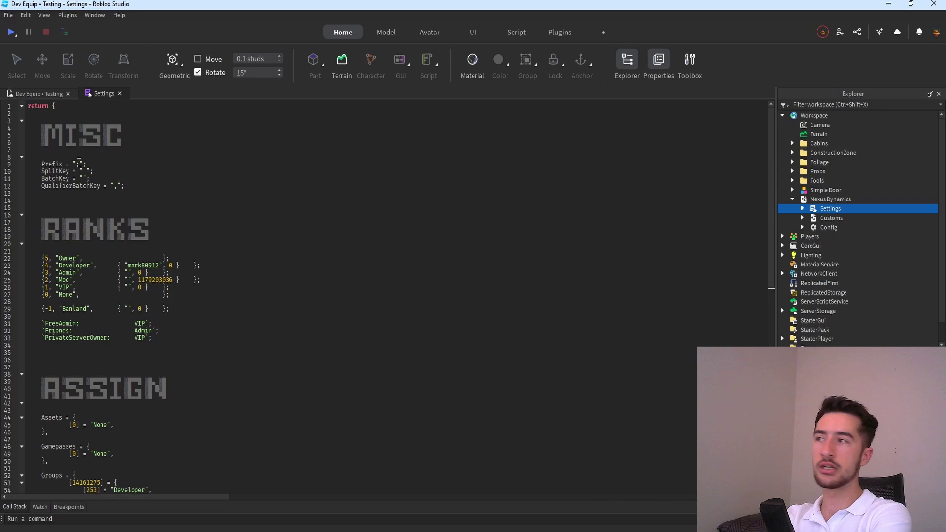
Delete the command prefix character inside the Prefix quotes on line 9
left_click(79, 164)
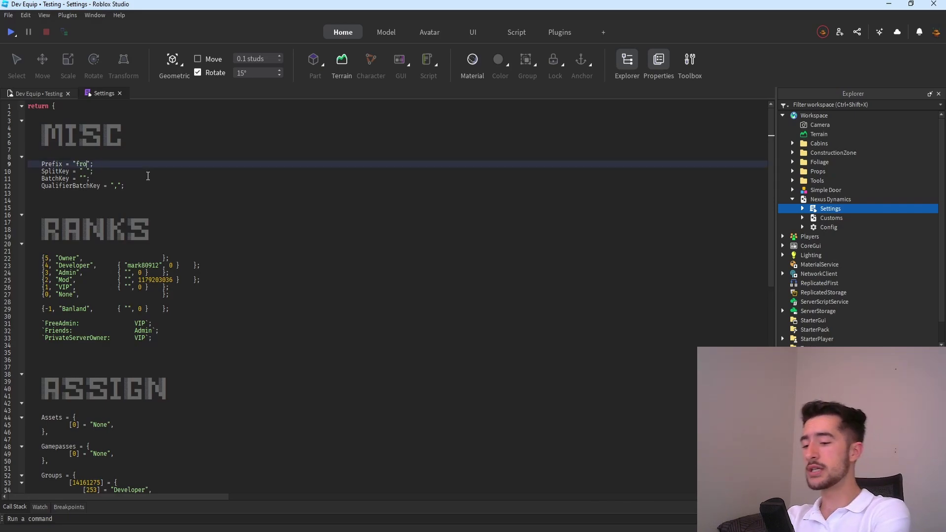
key("BackSpace")
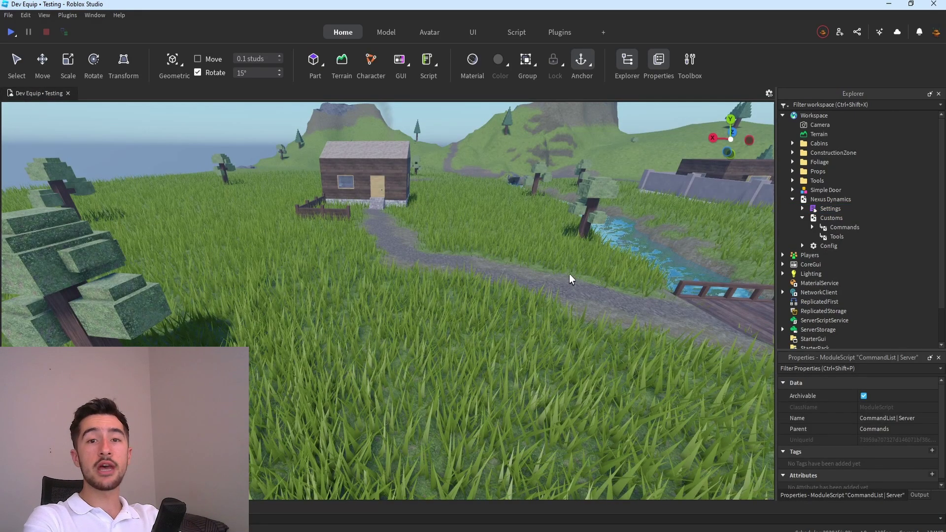
Insert the Flash Light free model and move it into the admin's Customs Tools folder
scroll(570, 274, "up", 2)
scroll(737, 290, "down", 3)
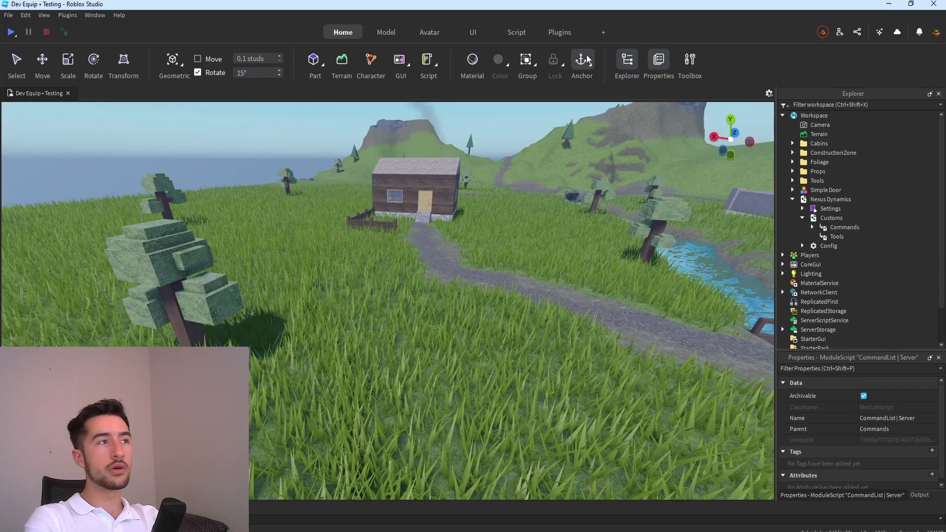
left_click(689, 61)
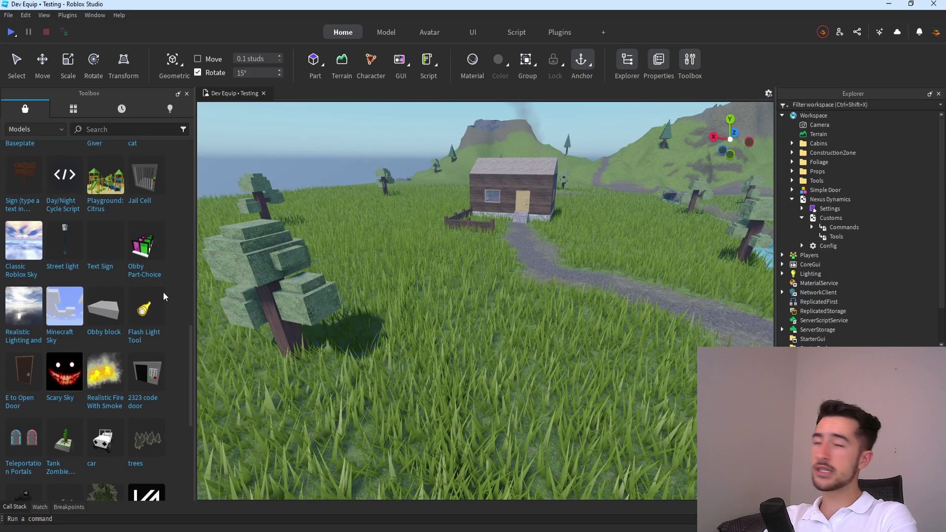
left_click(149, 319)
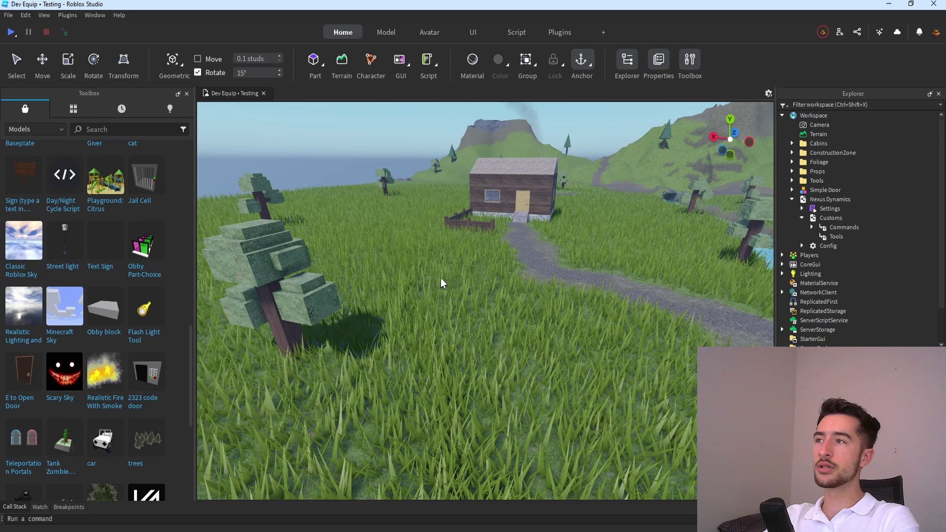
left_click(507, 284)
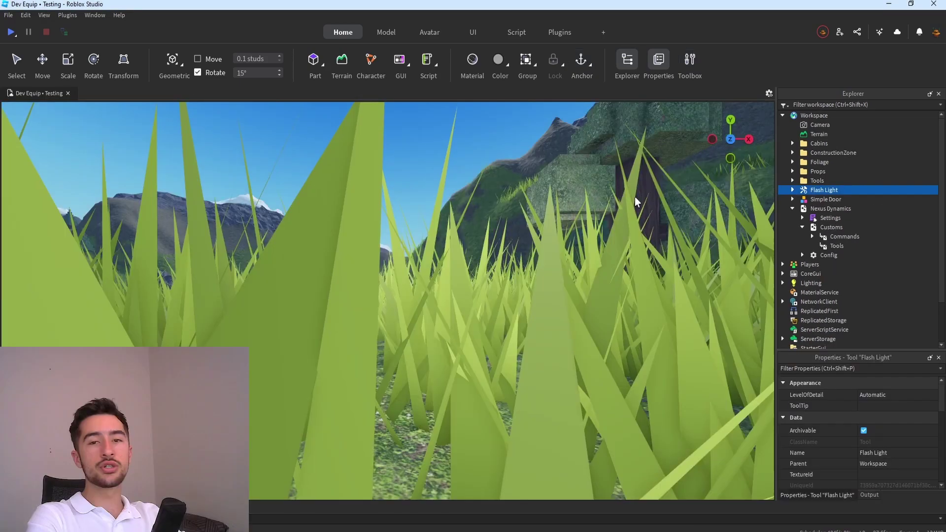
scroll(635, 197, "down", 5)
left_click_drag(815, 191, 837, 246)
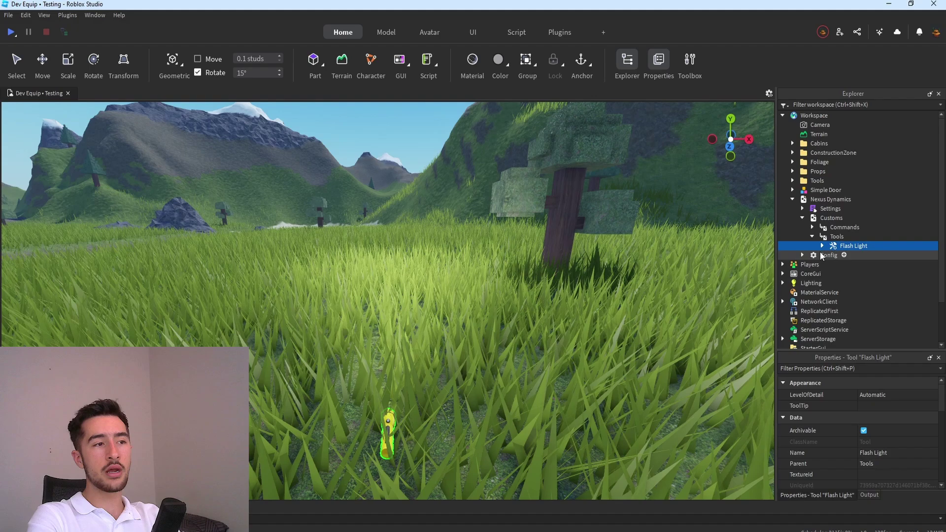
Move the Nexus Dynamics model into ServerScriptService
key("f")
scroll(451, 394, "up", 2)
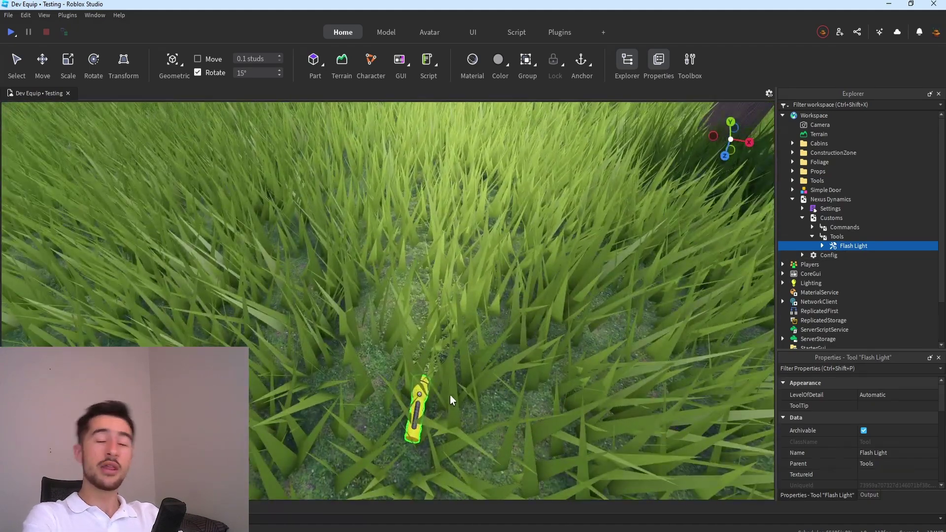
scroll(809, 229, "down", 1)
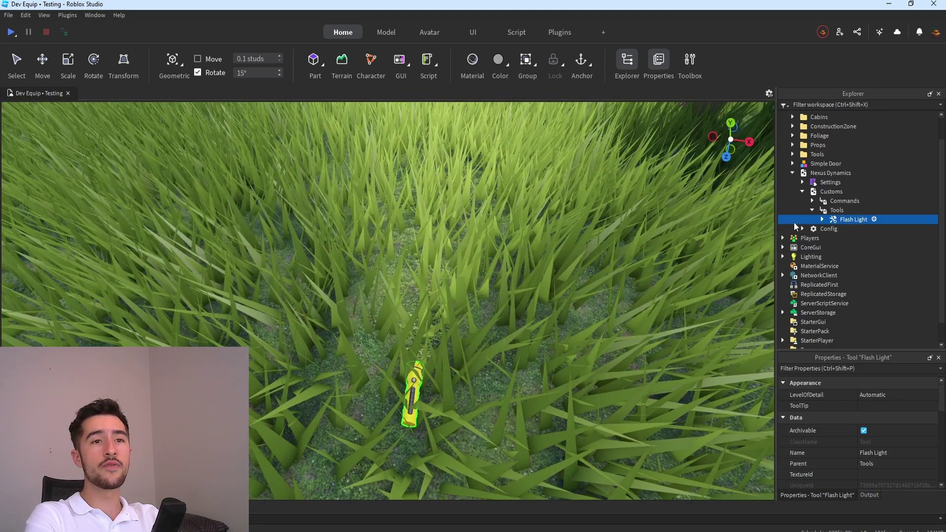
left_click_drag(829, 173, 820, 304)
right_click_drag(640, 302, 74, 282)
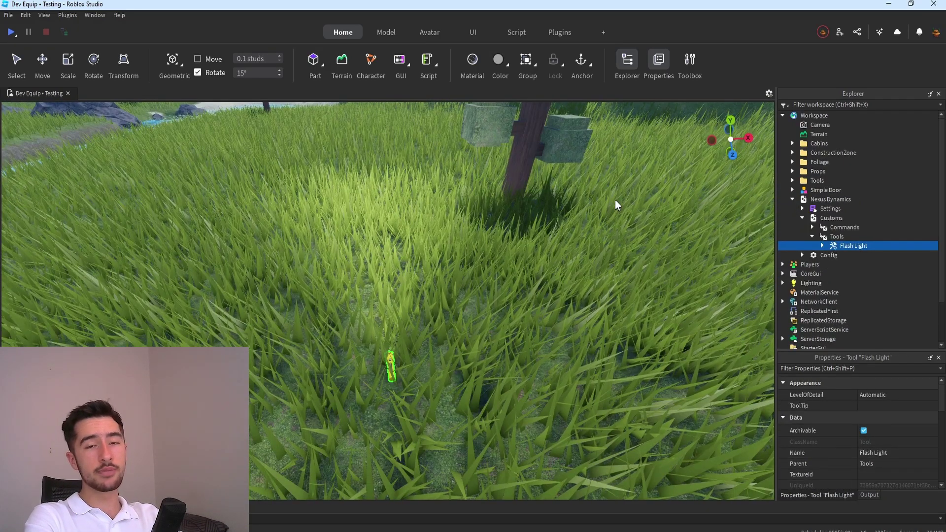
Lower the Flash Light in the scene, then open Game Settings from the File menu
right_click_drag(631, 231, 649, 248)
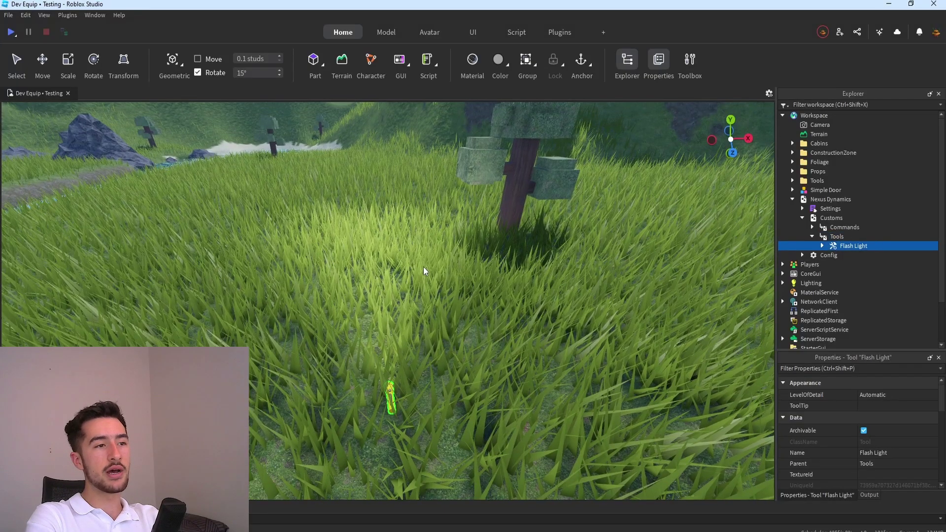
key("ctrl+2")
key("f")
left_click_drag(443, 311, 433, 431)
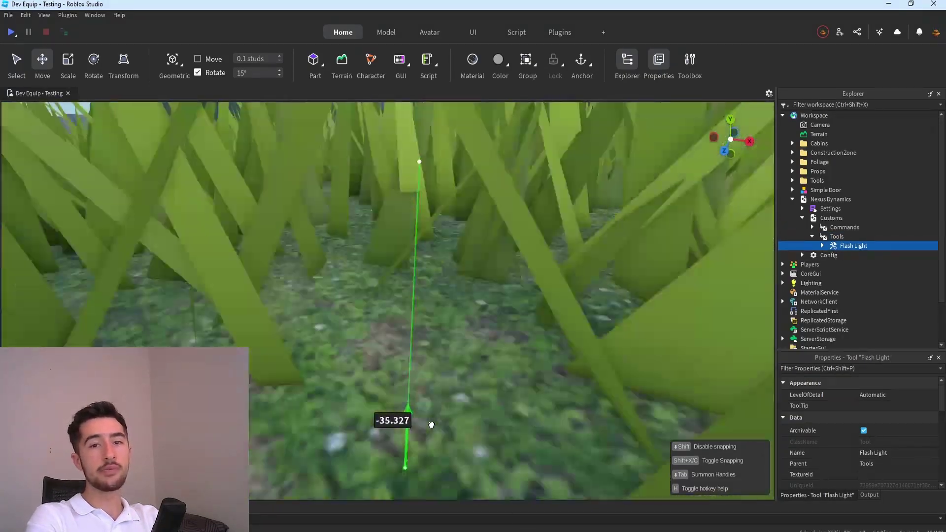
left_click(510, 353)
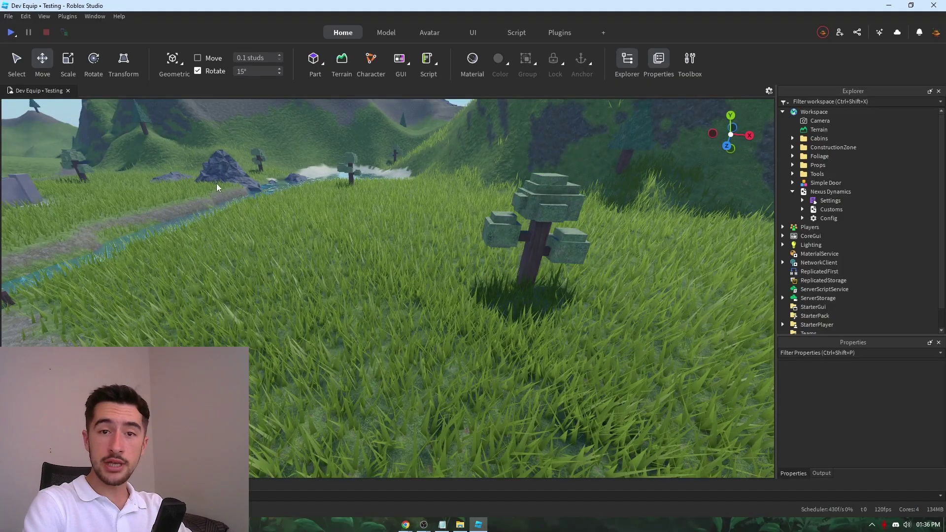
left_click(8, 17)
left_click(30, 172)
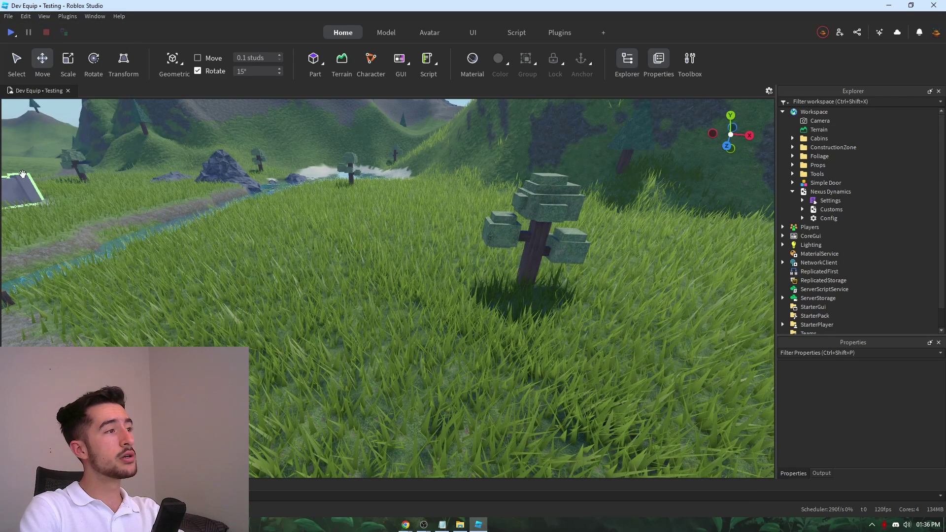
Turn on HTTP requests, Studio API access, third party sales and teleports under Security, then save
left_click(262, 215)
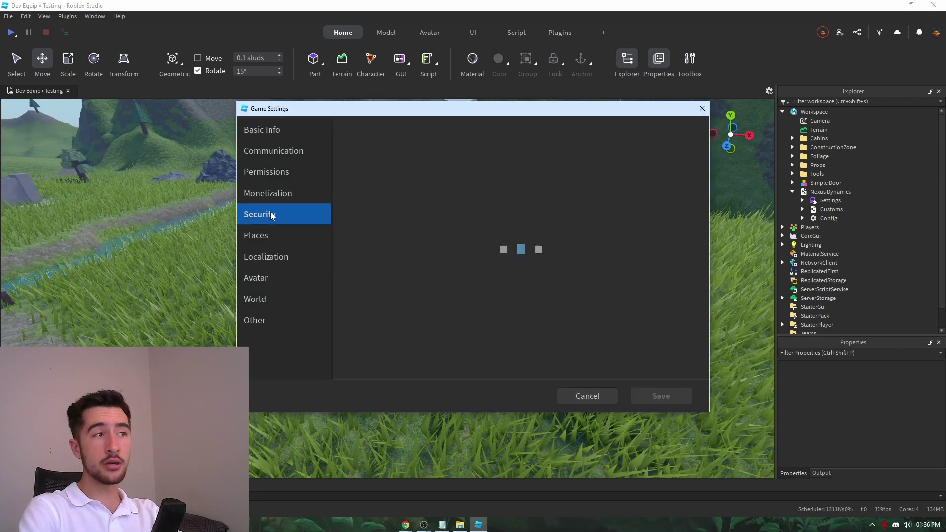
left_click(458, 285)
left_click(458, 266)
left_click(458, 221)
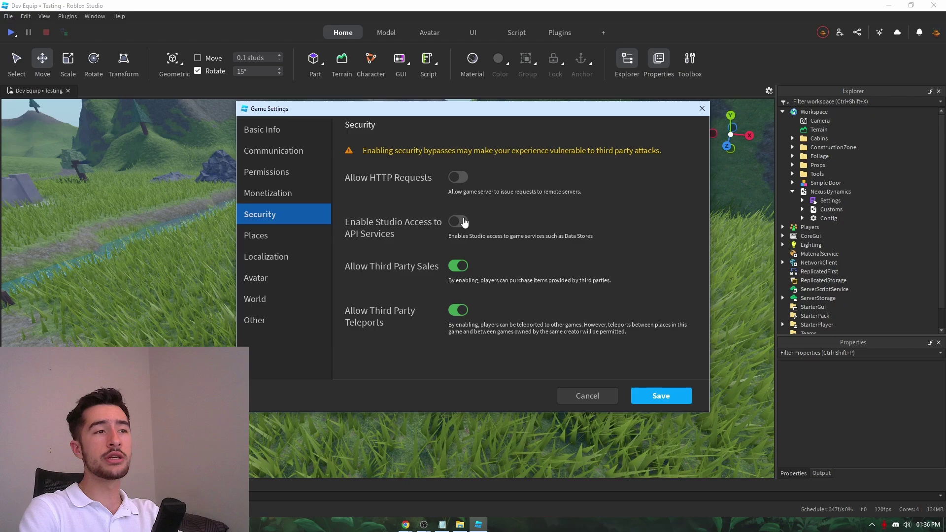
left_click(458, 177)
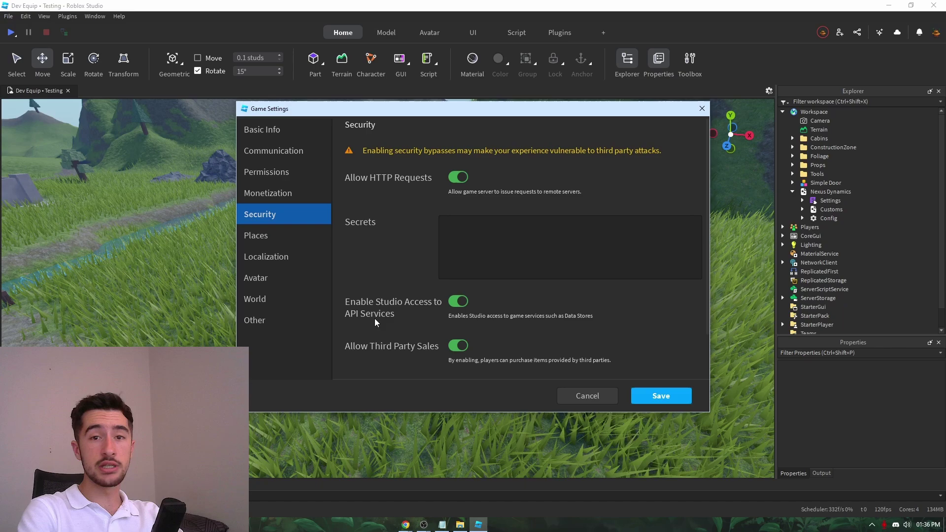
scroll(375, 319, "down", 2)
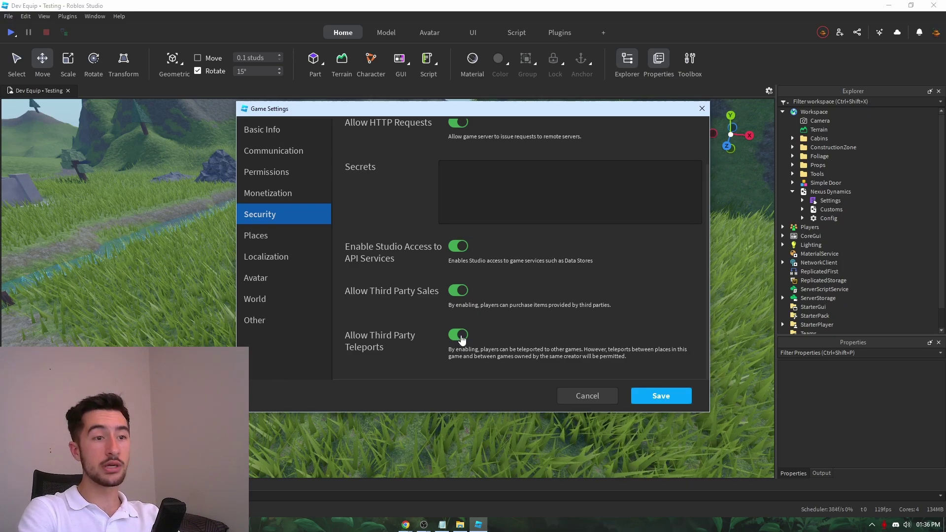
left_click(663, 397)
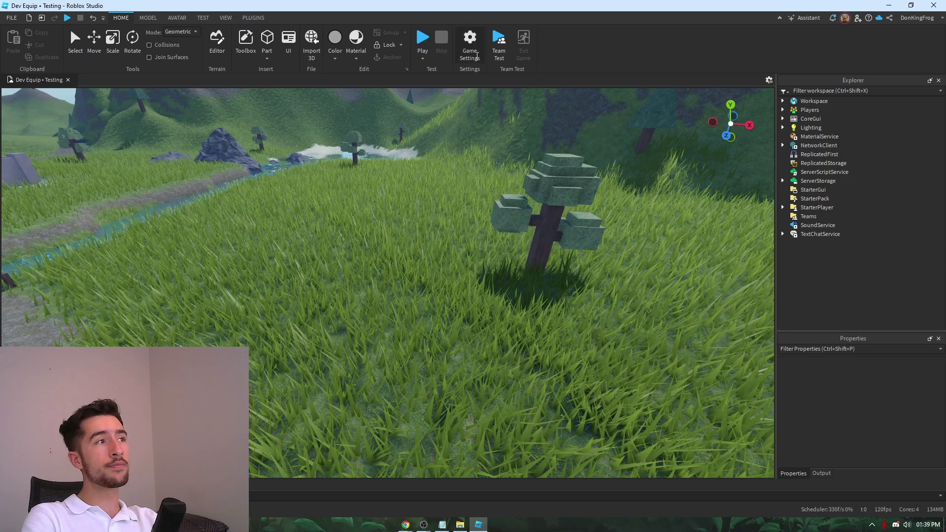
left_click(474, 48)
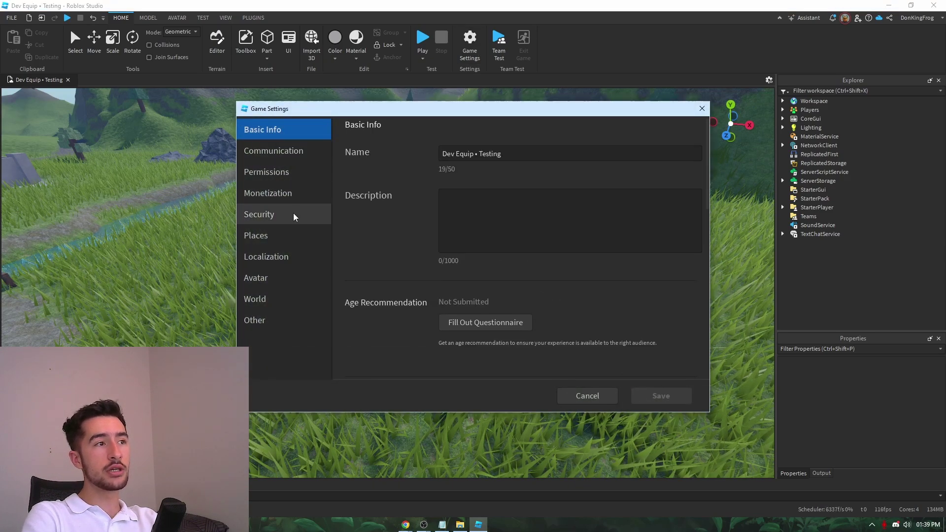
left_click(303, 213)
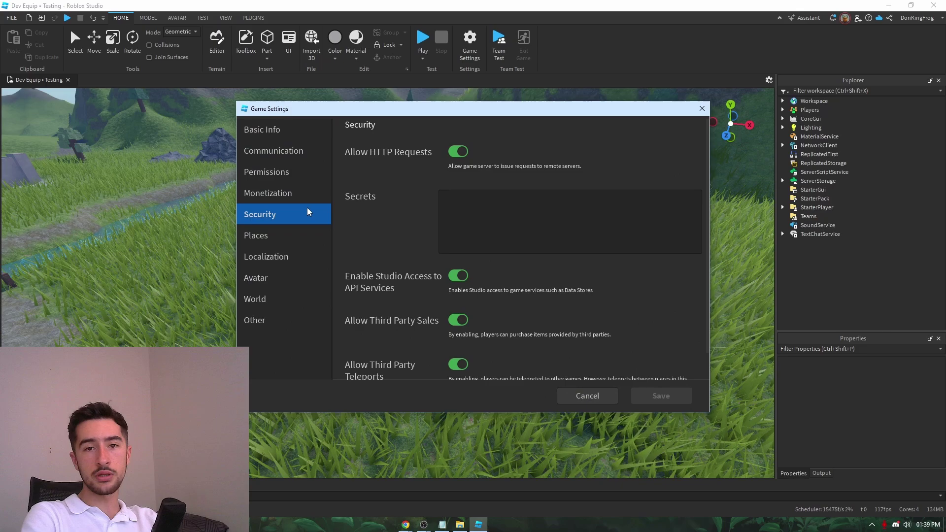
left_click(587, 396)
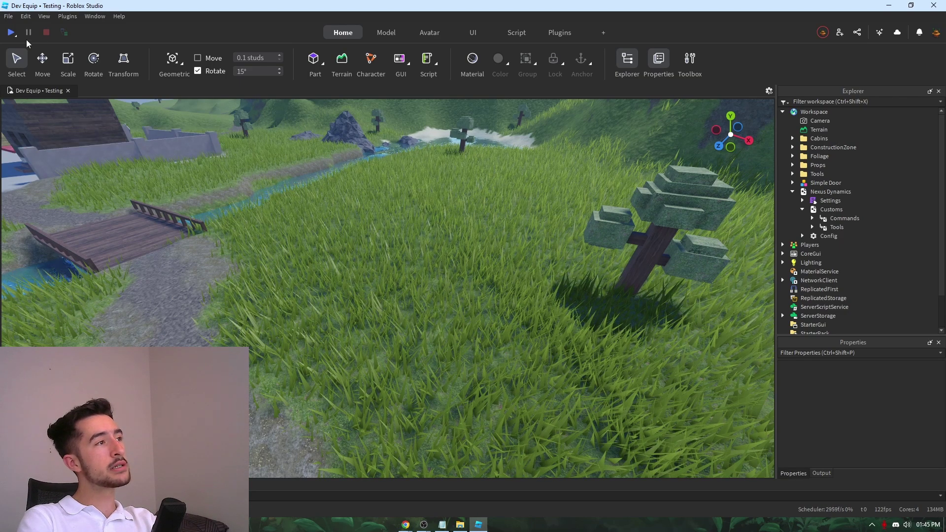
Start a playtest and walk the character out of the doorway onto the path
left_click(10, 34)
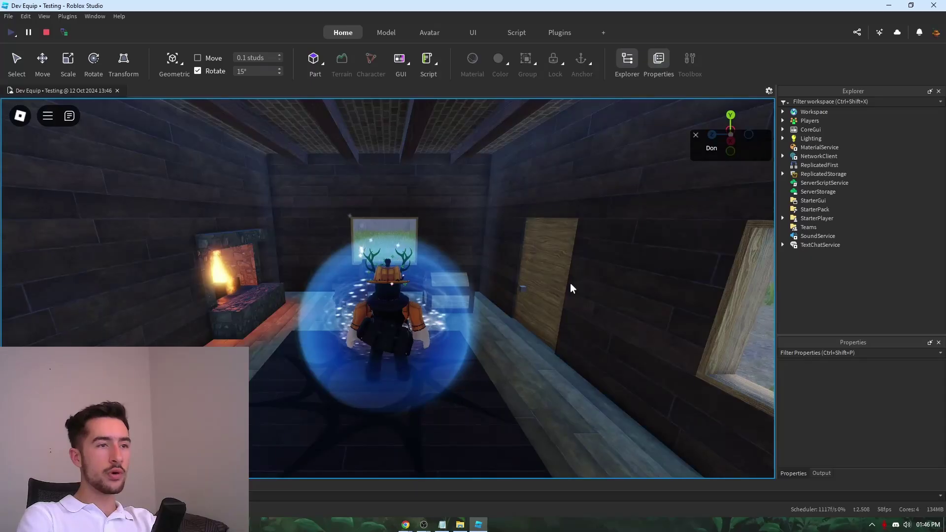
key("w")
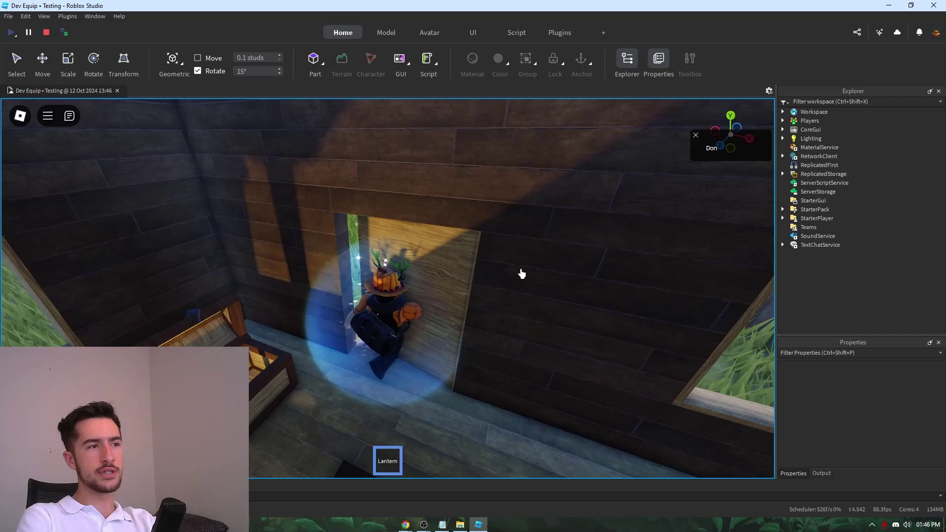
key("w")
key("1")
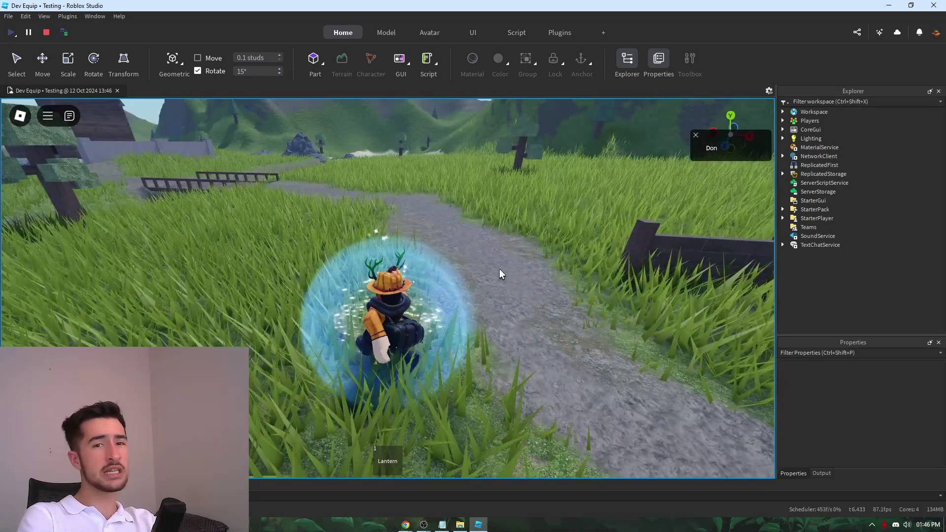
right_click_drag(502, 268, 501, 267)
key("s")
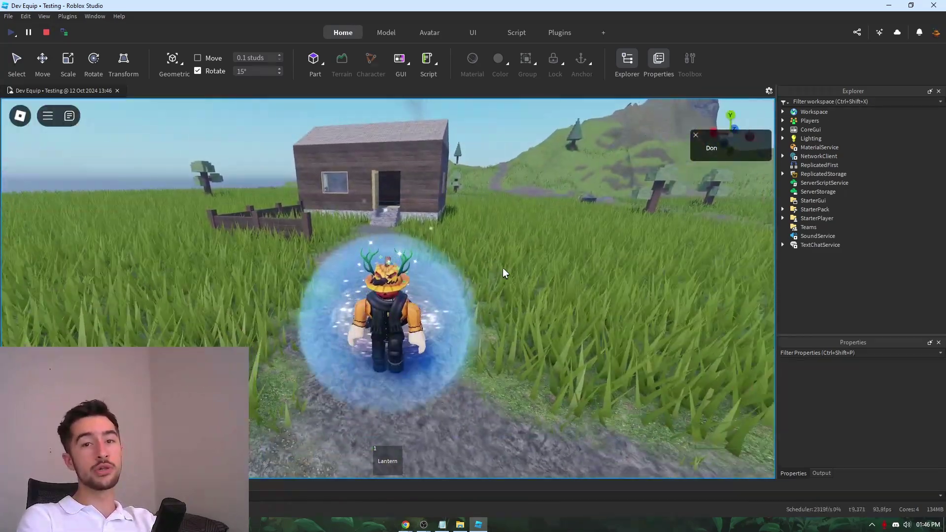
Walk up the path toward the house and bridge, dismissing the Owner rank notification
key("w")
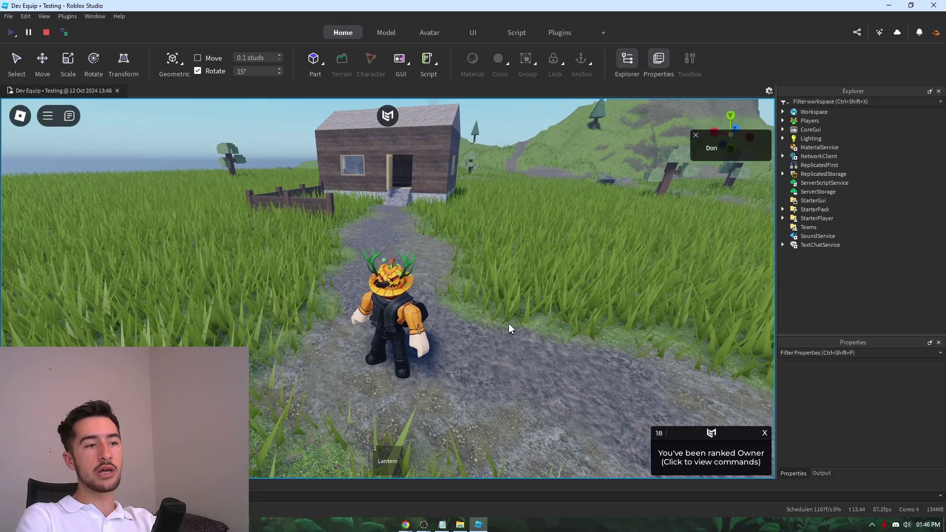
right_click_drag(510, 329, 511, 329)
key("w")
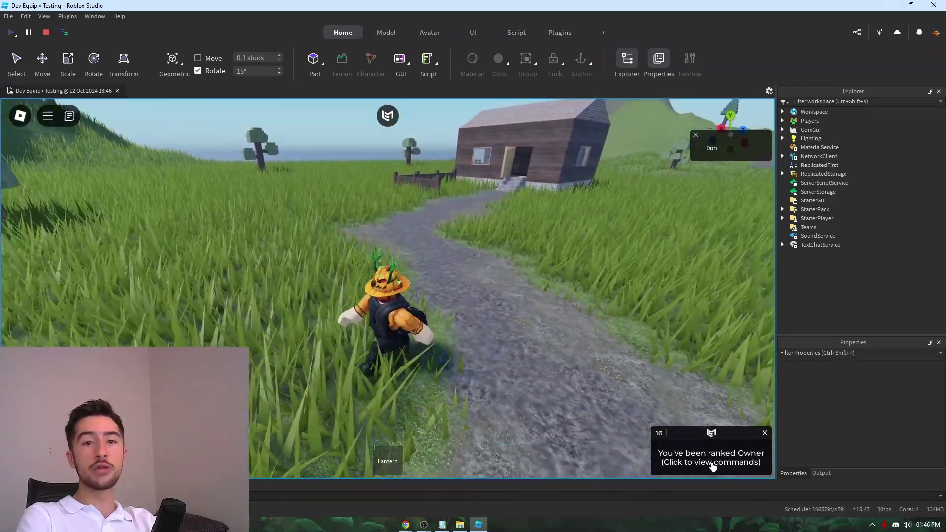
key("w")
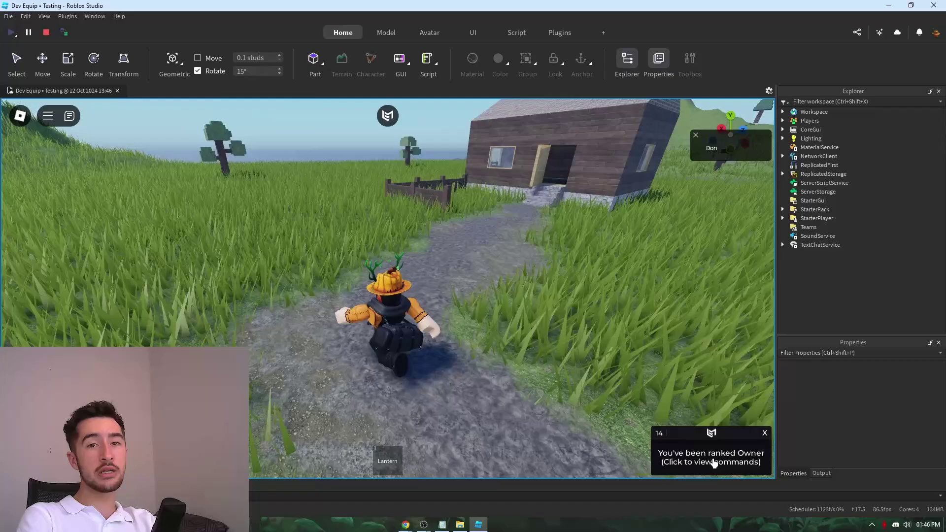
key("w")
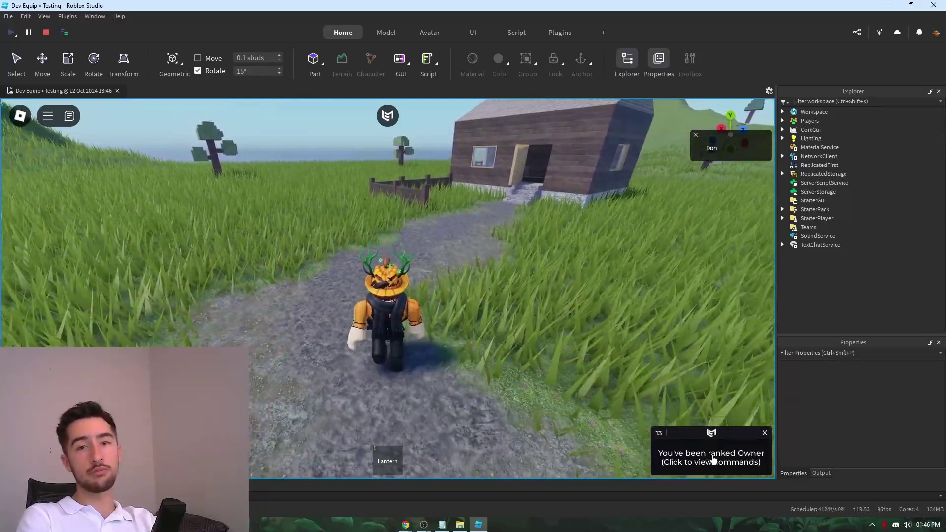
left_click(654, 430)
key("a")
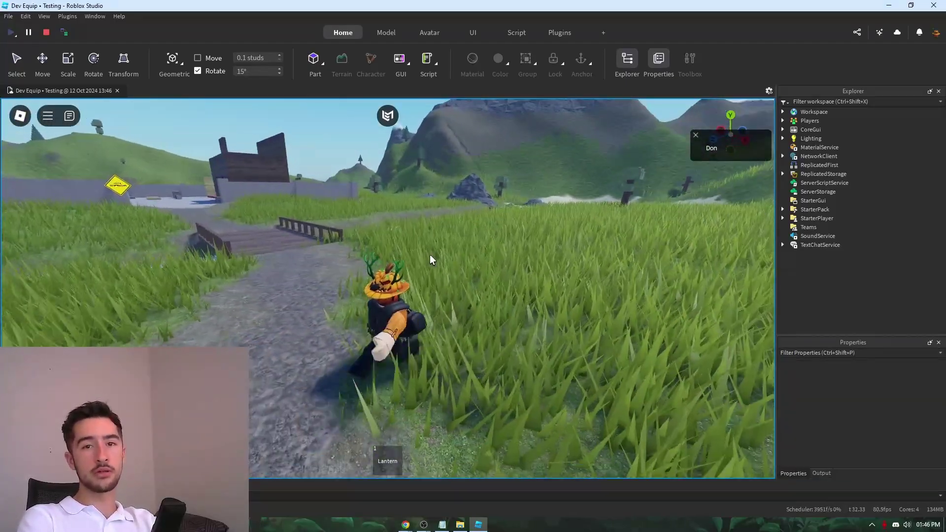
key("w")
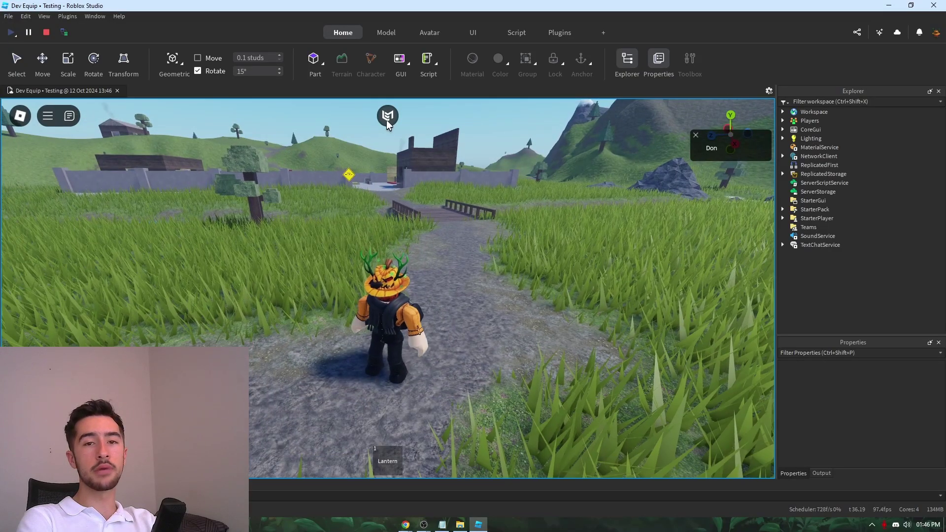
Open the Nexus Dynamics admin menu from the top icon and choose its dashboard
left_click(387, 121)
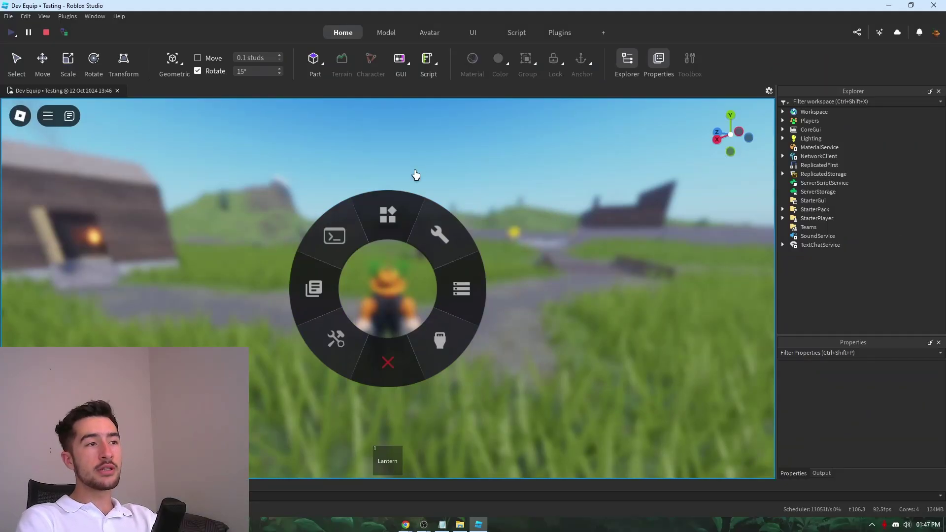
left_click(387, 212)
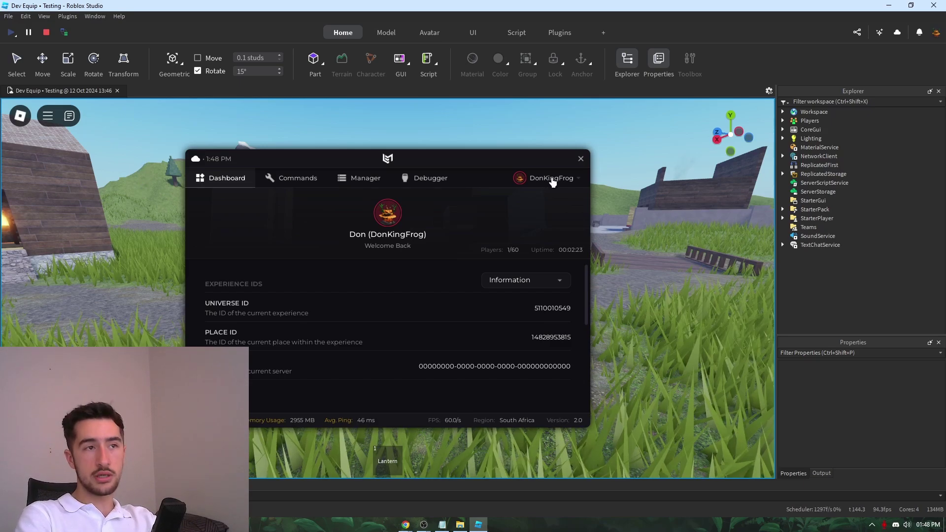
View Build Info from the panel's user options, scroll through it, and dismiss the not-for-sale error
left_click(548, 181)
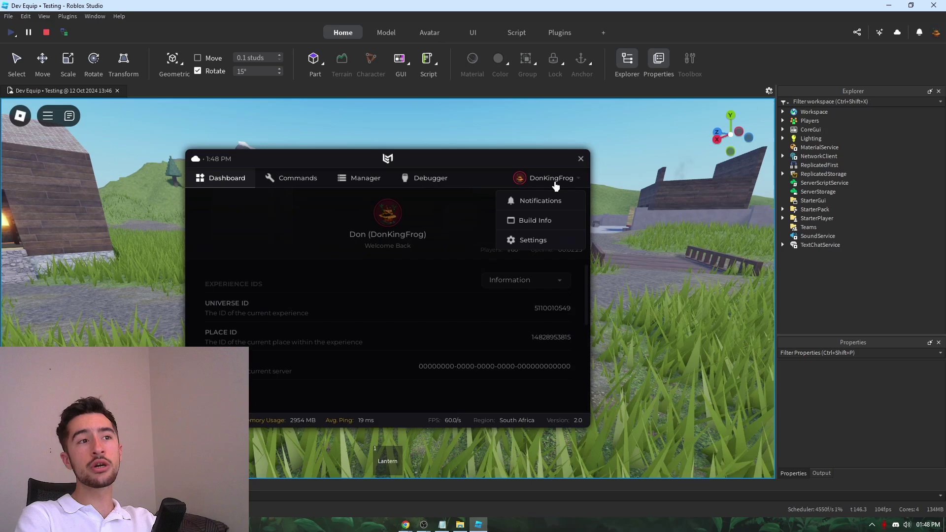
left_click(559, 221)
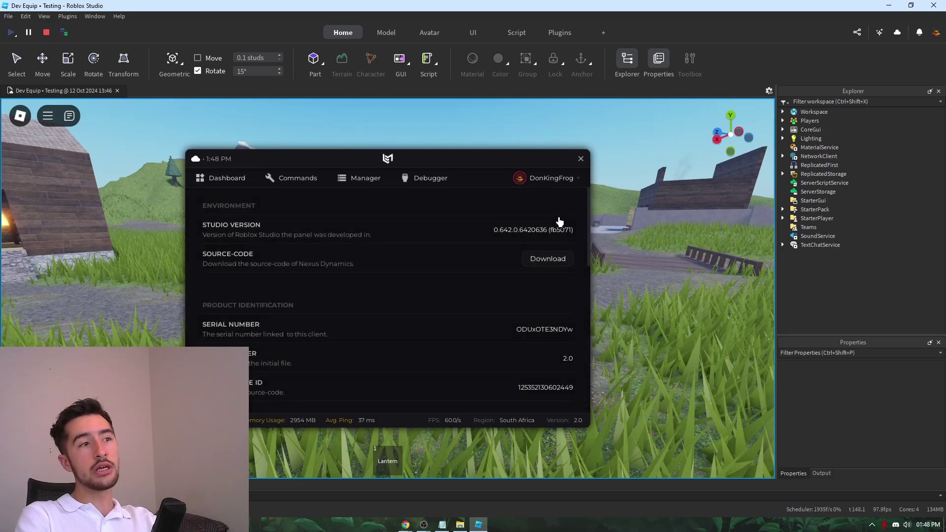
scroll(514, 241, "down", 10)
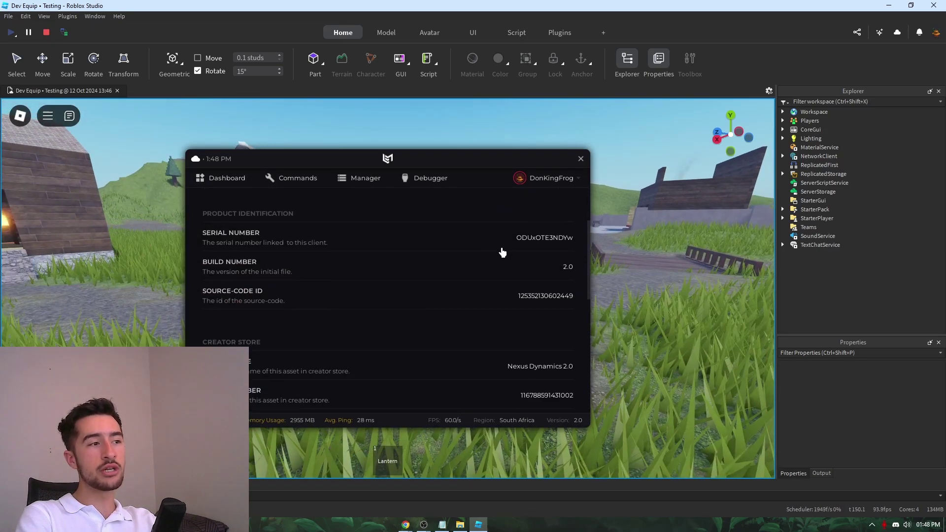
scroll(493, 270, "down", 3)
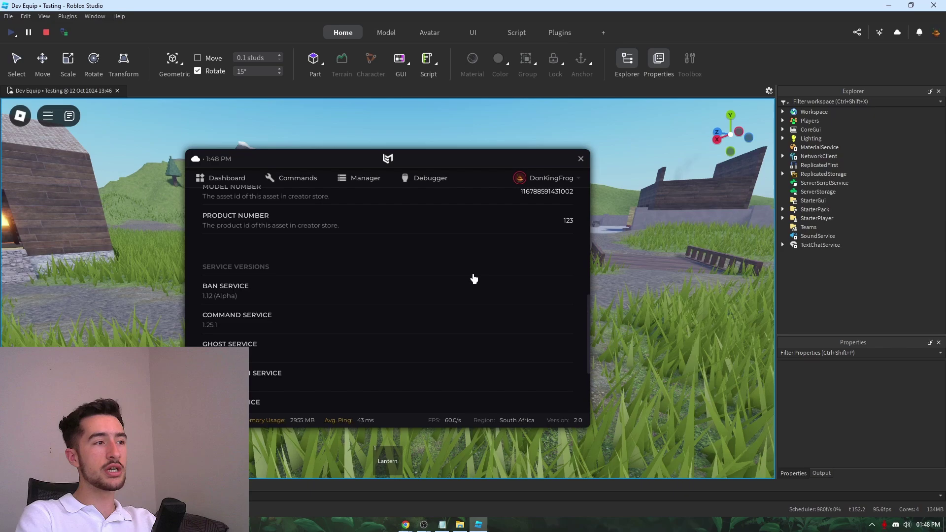
scroll(250, 370, "up", 5)
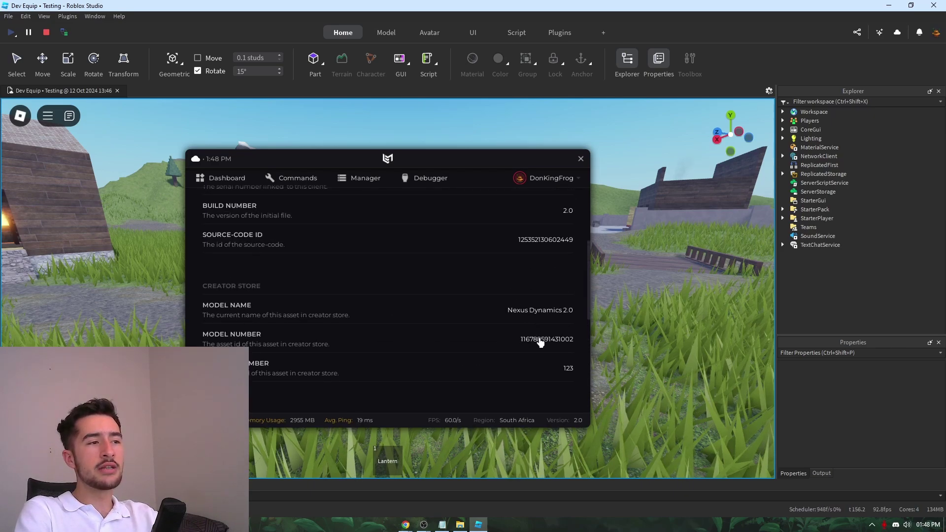
scroll(461, 353, "up", 3)
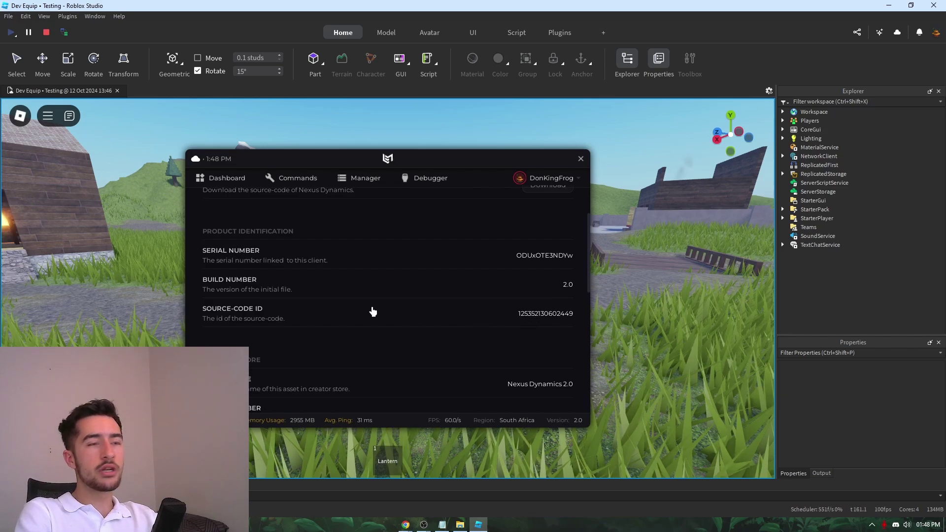
scroll(434, 317, "up", 3)
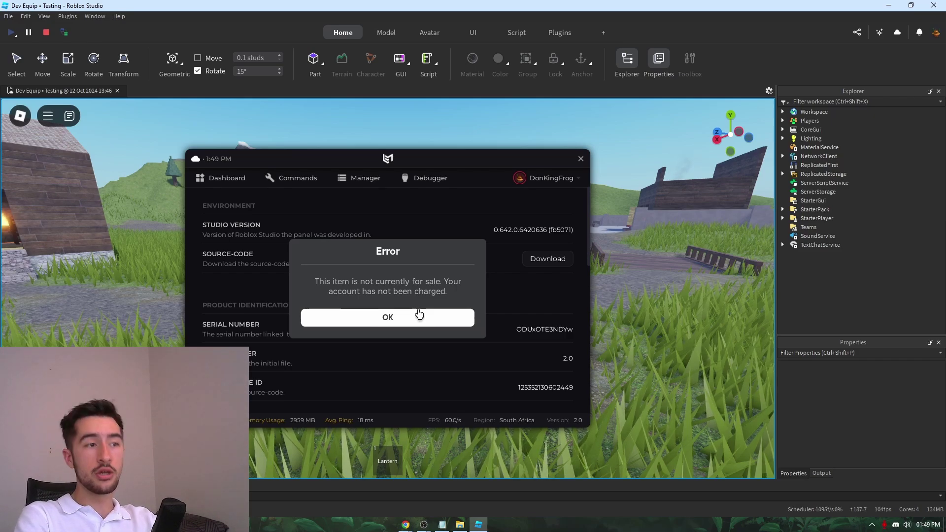
left_click(419, 315)
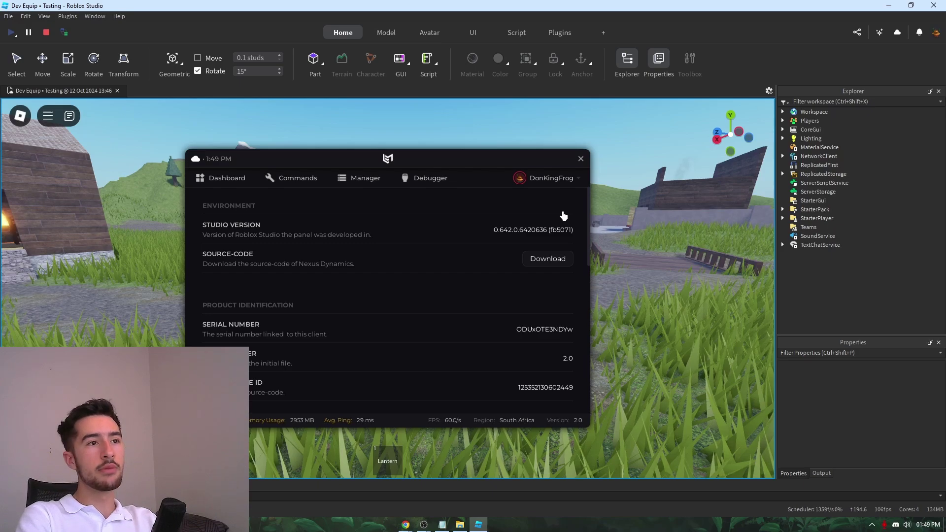
Rebind the Nexus Dynamics Menu key from M to F4 in Settings and test it
left_click(559, 181)
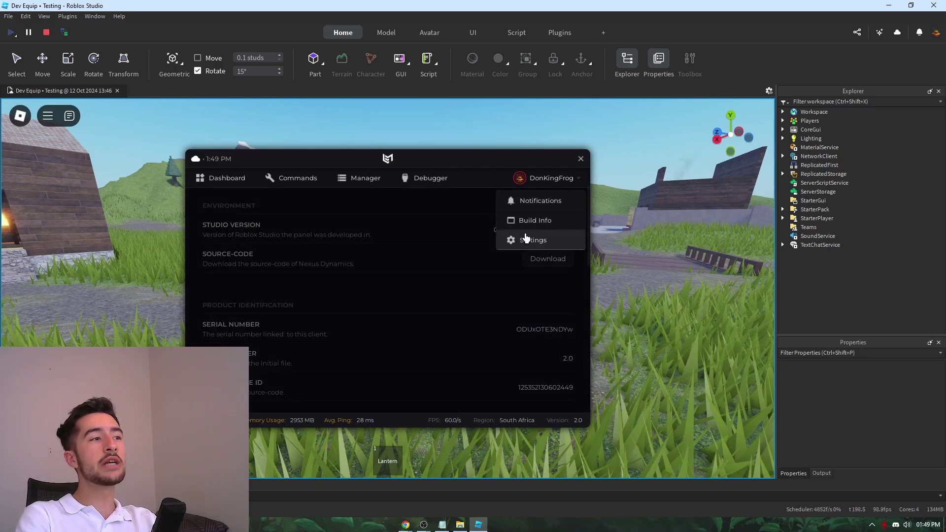
left_click(524, 242)
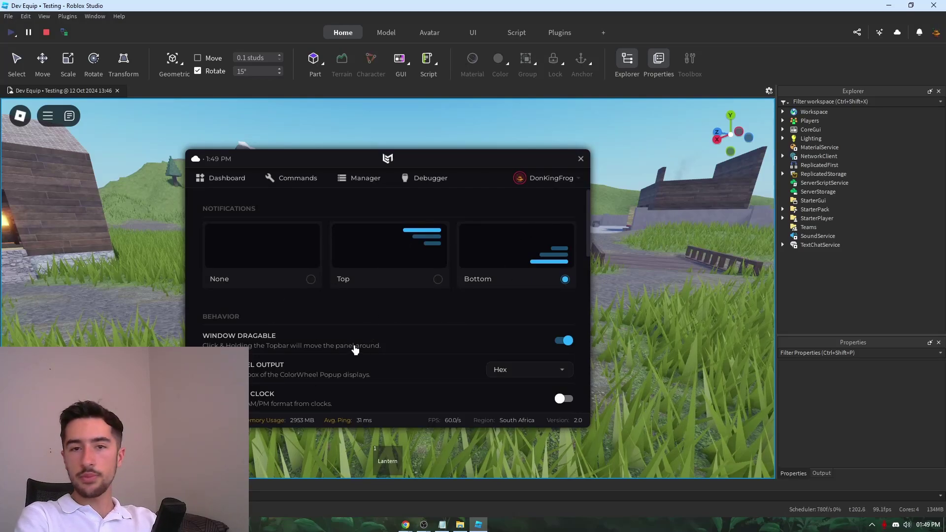
scroll(370, 320, "down", 3)
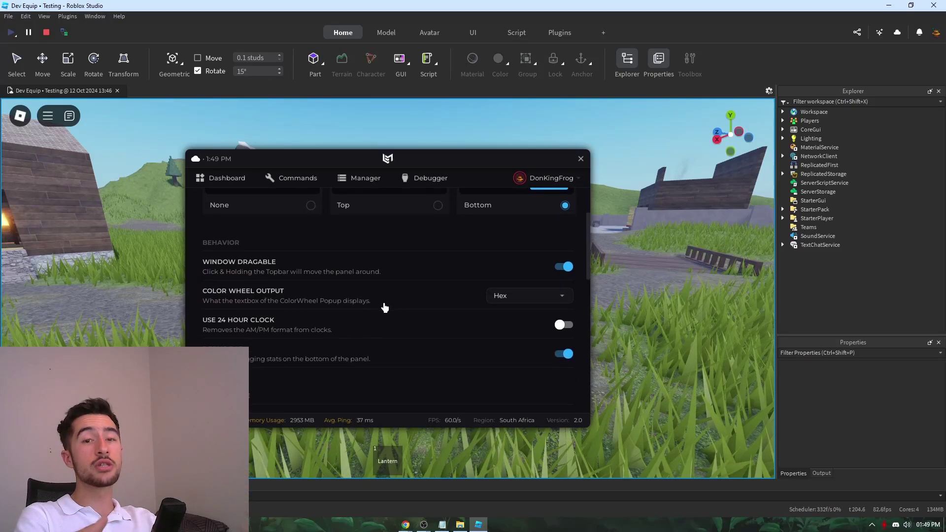
scroll(433, 326, "down", 10)
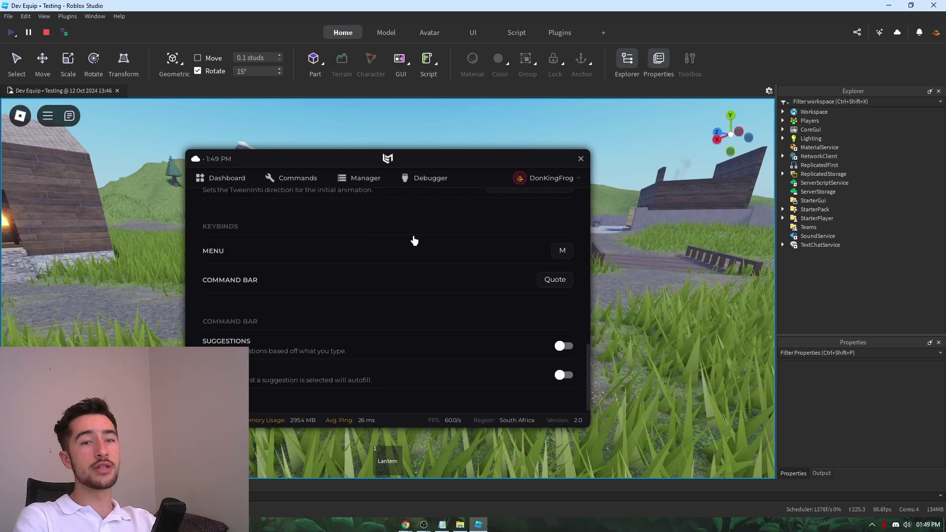
scroll(586, 277, "down", 1)
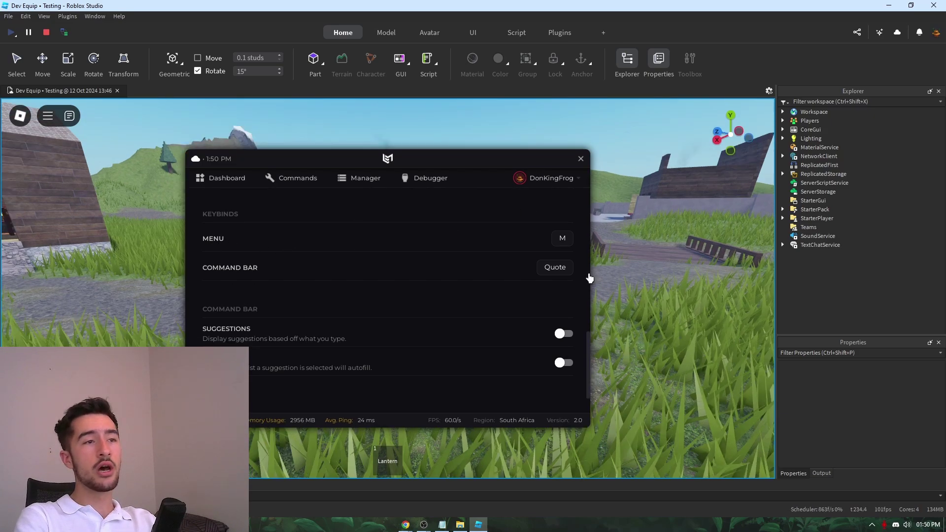
left_click(511, 244)
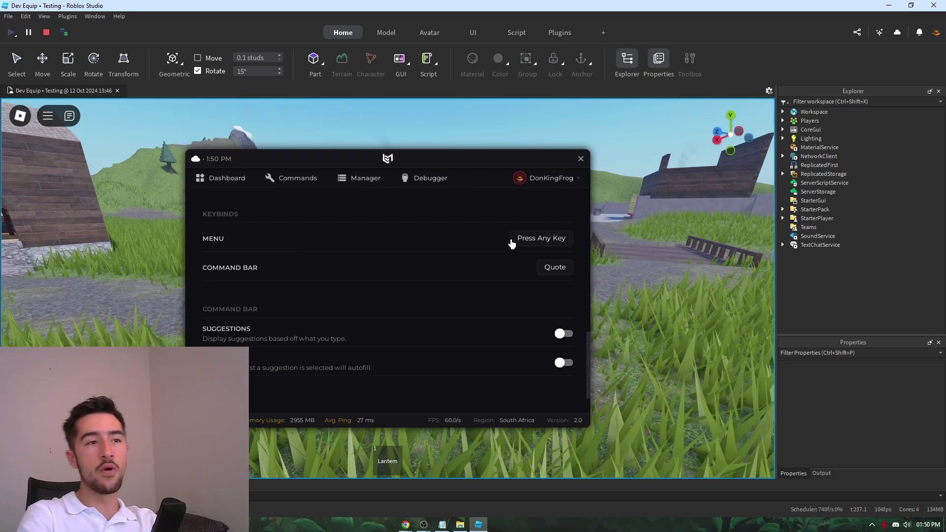
key("F4")
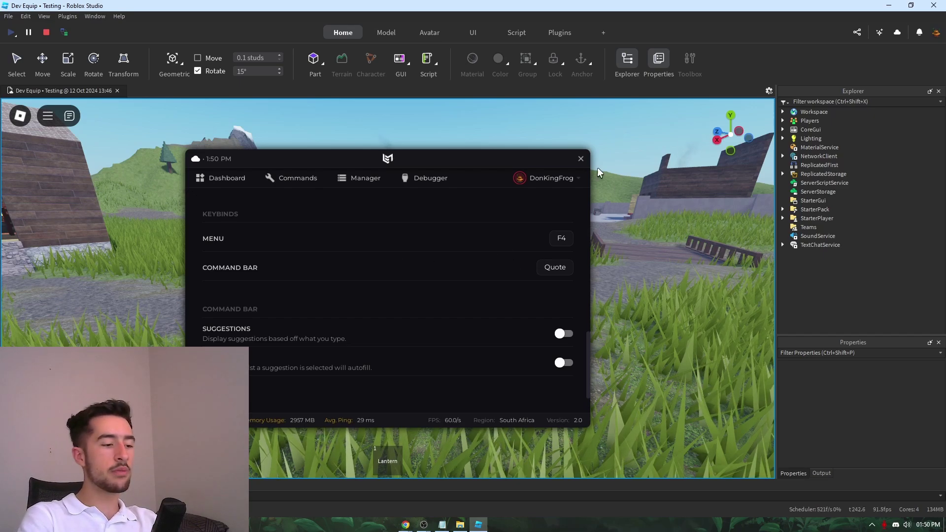
key("F4")
key("F4")
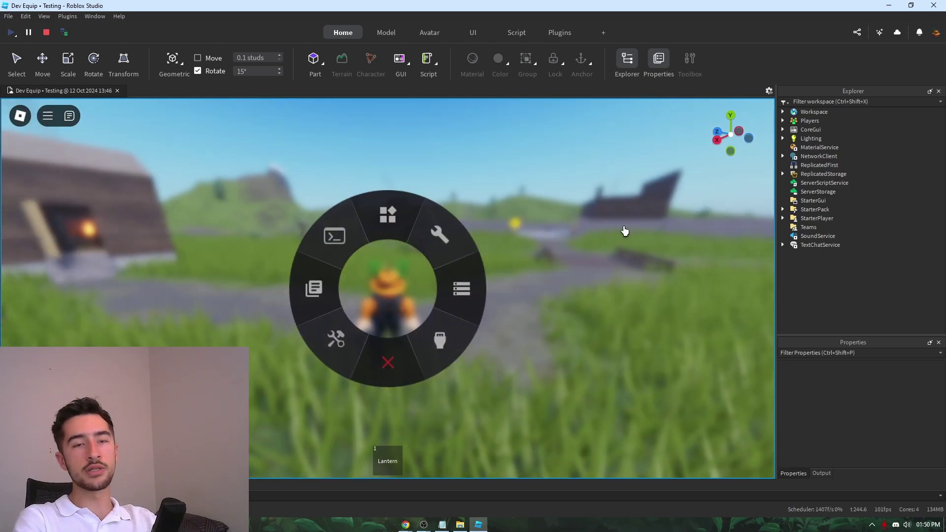
Visit the Manager and Settings pages, close the panel with F4, then open the admin command bar
left_click(451, 294)
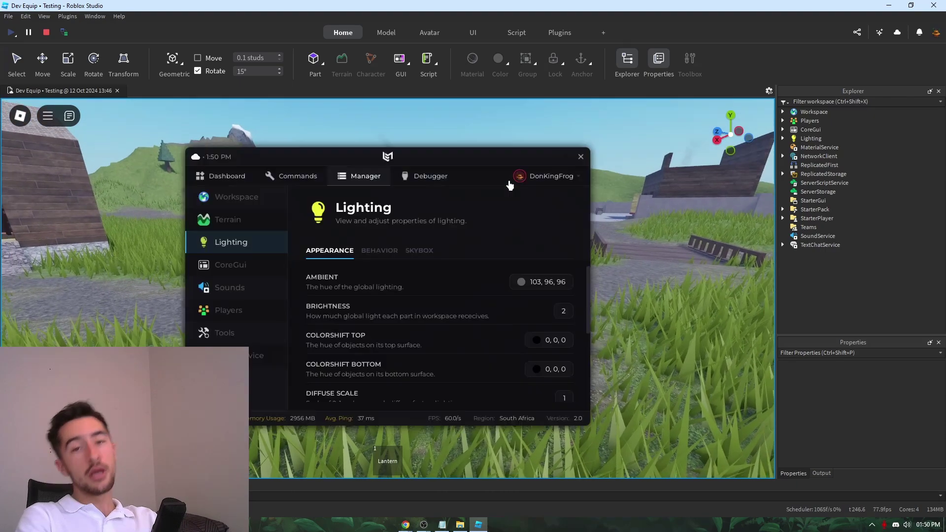
left_click(524, 185)
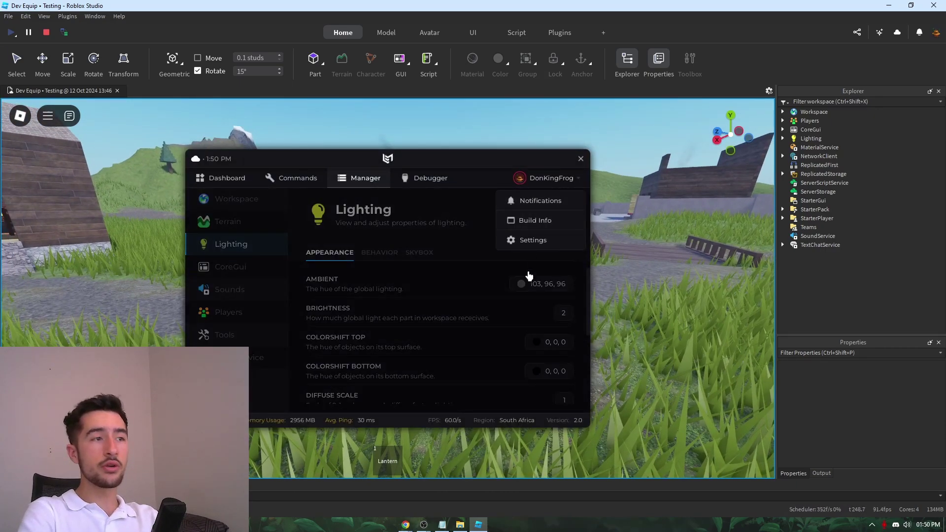
left_click(528, 243)
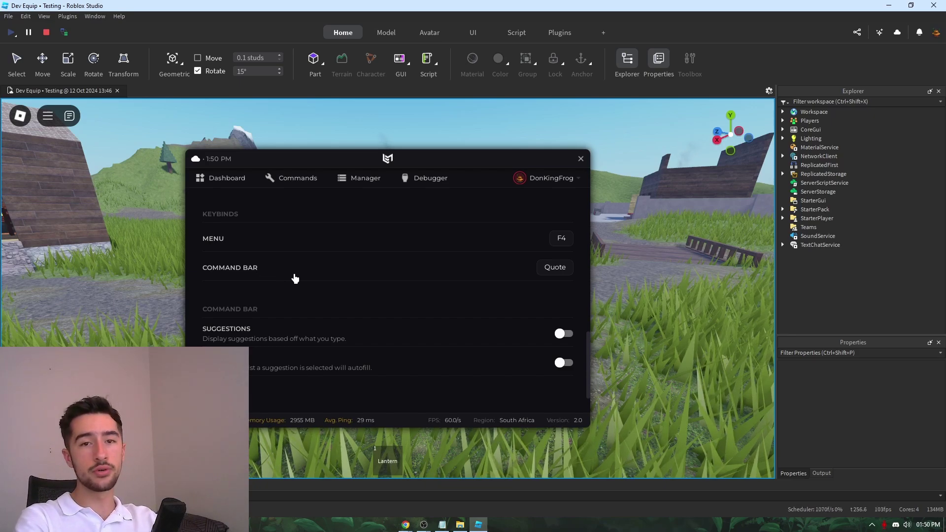
key("F4")
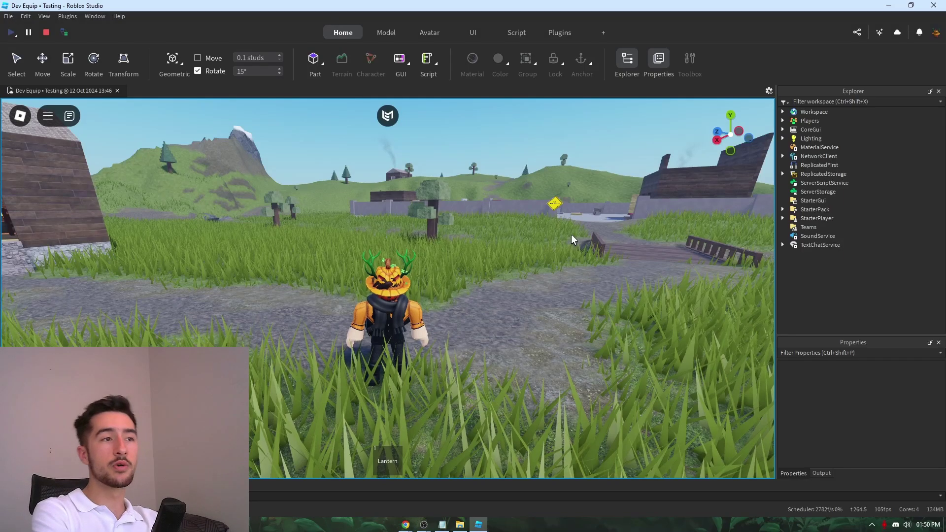
key("semicolon")
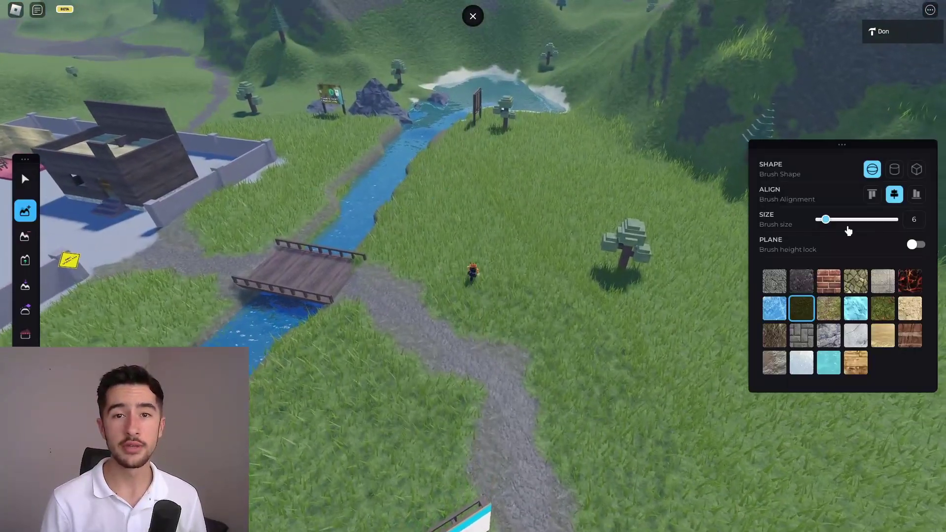
Paint a brick arc across the grass and a tall ice mass beside it
left_click(829, 281)
mouse_move(412, 222)
left_mouse_down()
mouse_move(582, 225)
mouse_move(404, 170)
left_mouse_up()
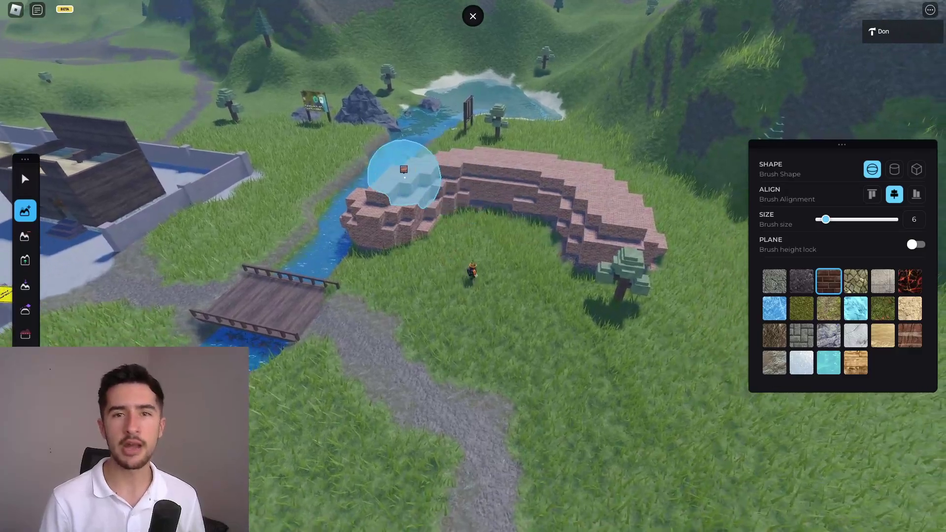
left_click(855, 309)
left_click_drag(638, 279, 639, 193)
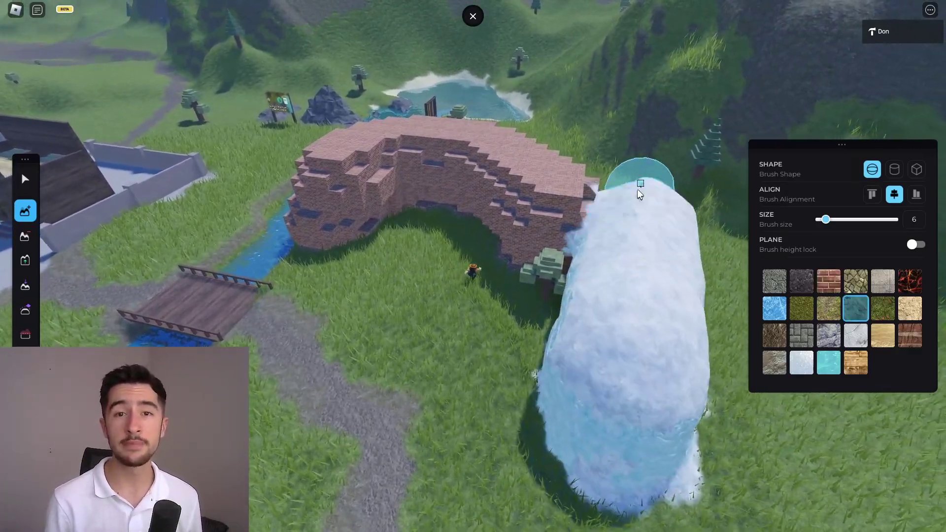
Paint water over the brick arc, then lock brush height and paint a large lake
left_click(828, 363)
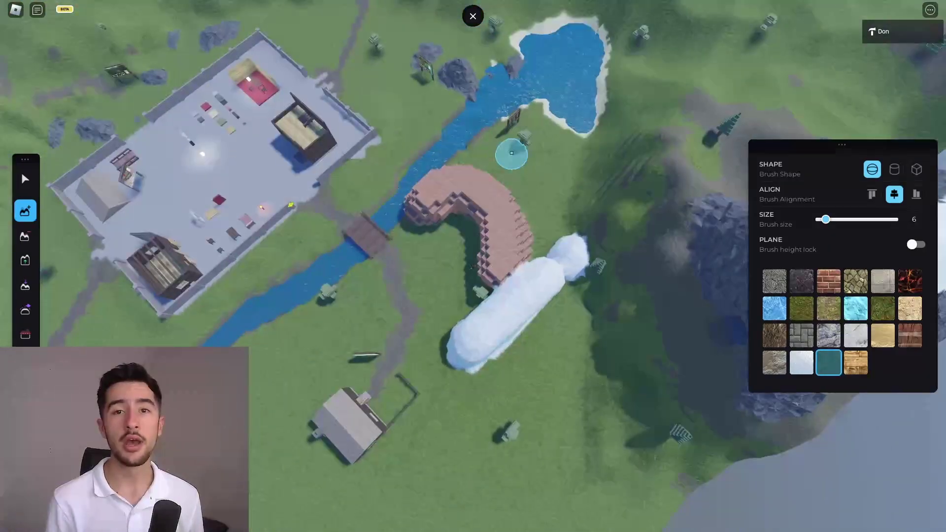
mouse_move(512, 154)
left_mouse_down()
mouse_move(536, 245)
mouse_move(556, 211)
mouse_move(514, 153)
mouse_move(488, 183)
left_mouse_up()
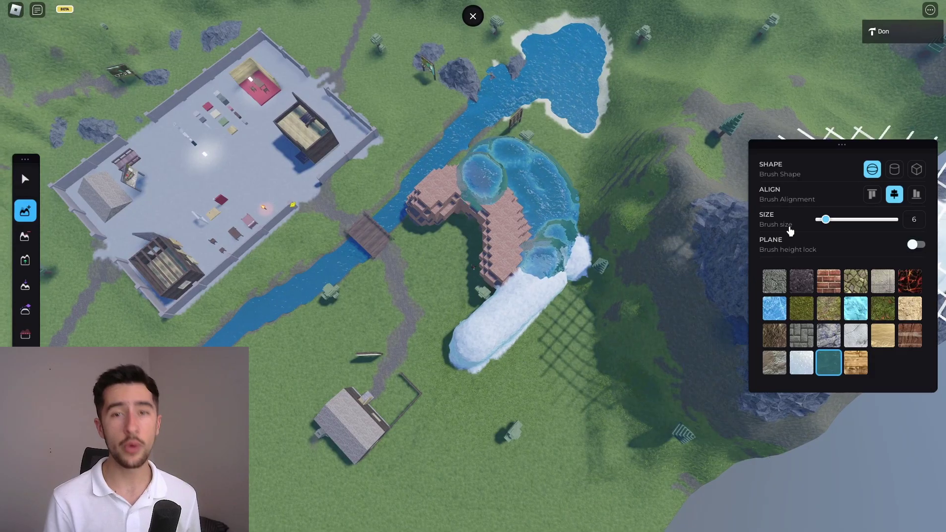
left_click(916, 244)
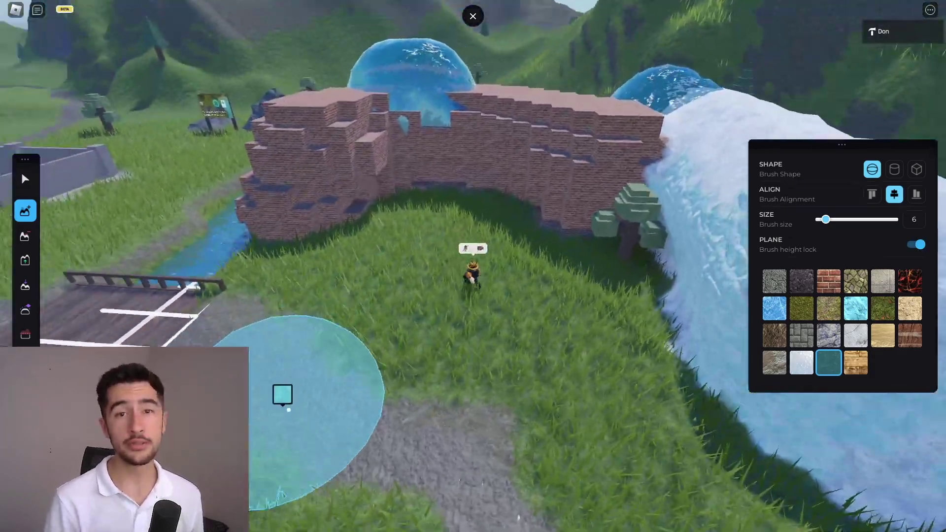
mouse_move(282, 394)
left_mouse_down()
mouse_move(250, 366)
mouse_move(291, 412)
mouse_move(215, 357)
mouse_move(364, 453)
mouse_move(601, 475)
mouse_move(644, 434)
left_mouse_up()
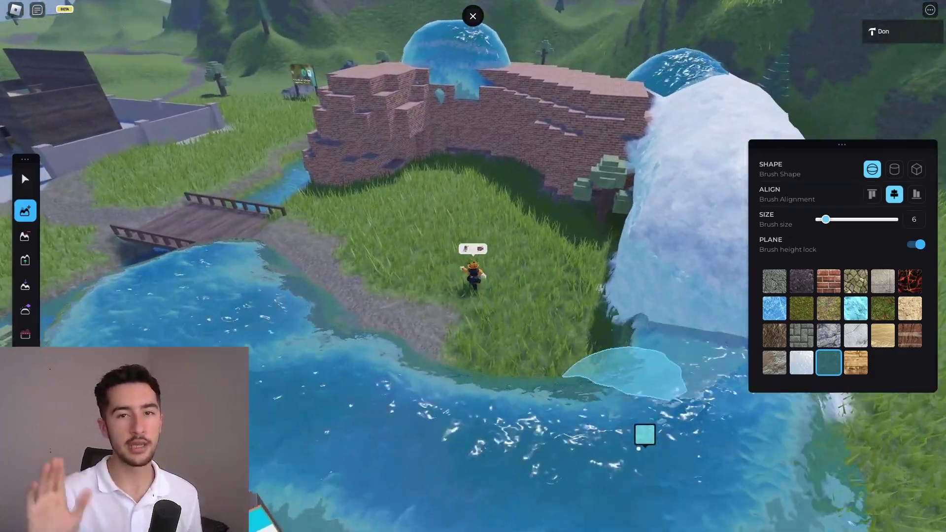